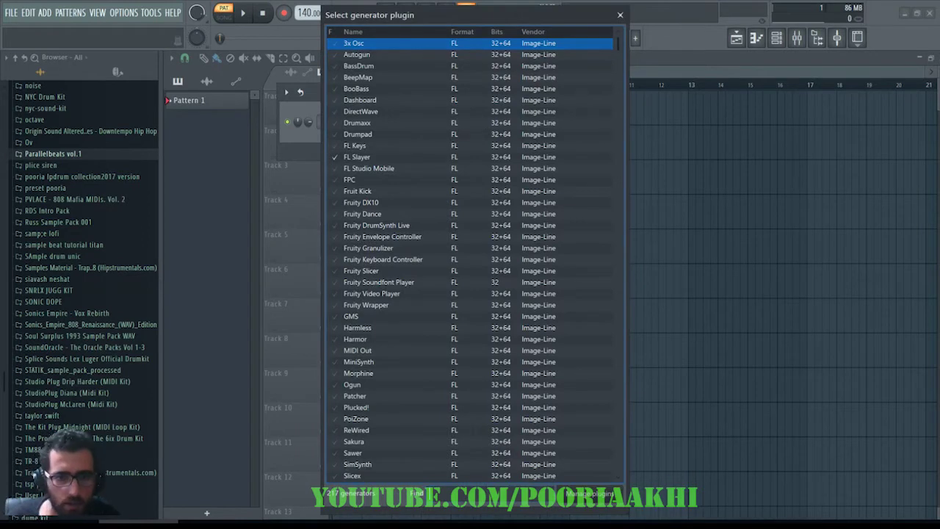
Find the Scaler [64bit] generator plugin, add it as a new channel, and close its plugin window.
{"action": "type", "text": "ن"}
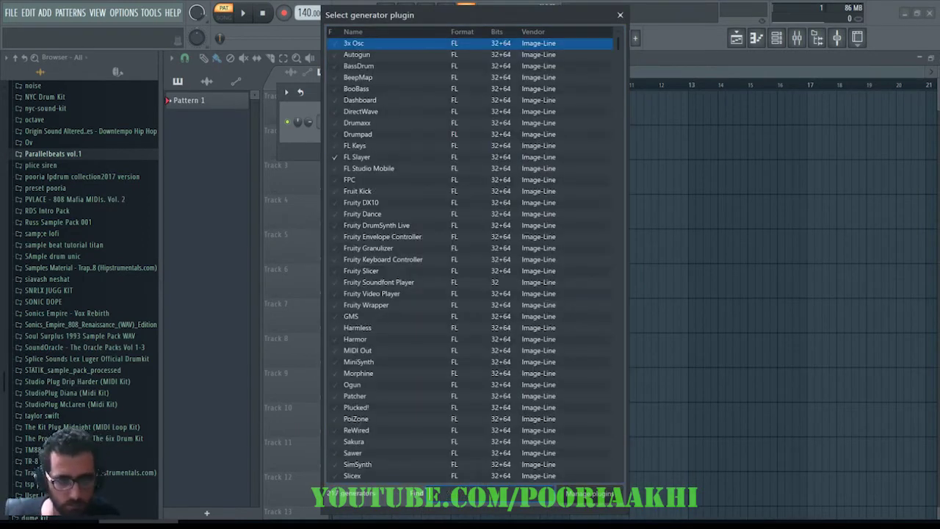
{"action": "type", "text": "Scaler"}
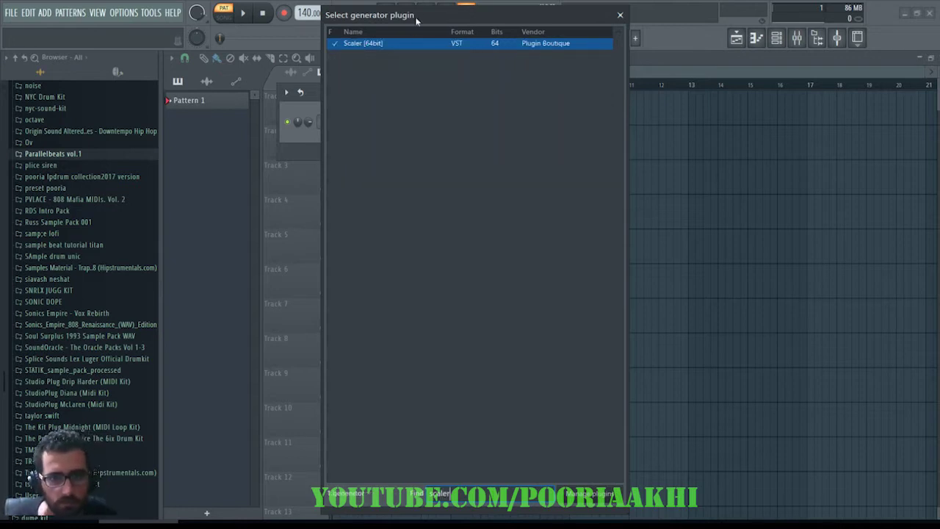
{"action": "double_click", "coordinate": [413, 44]}
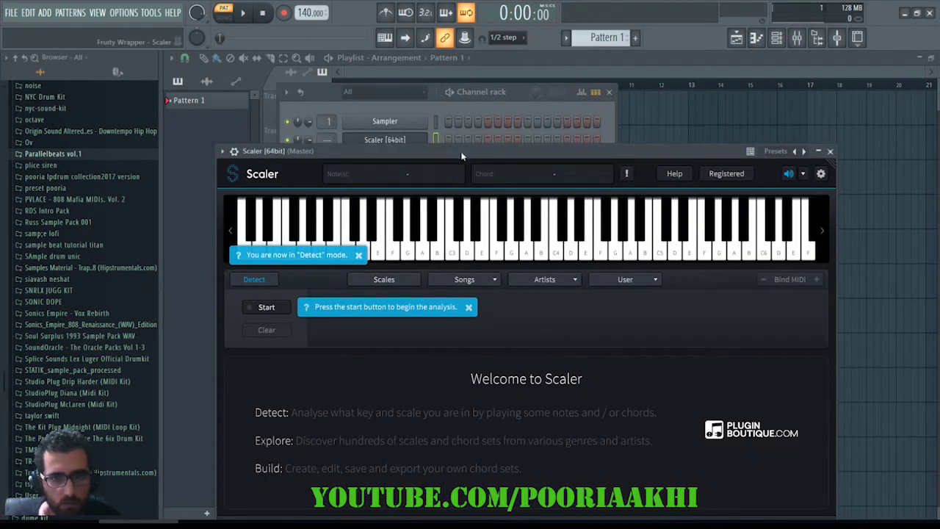
{"action": "left_click_drag", "start_coordinate": [478, 153], "coordinate": [477, 60]}
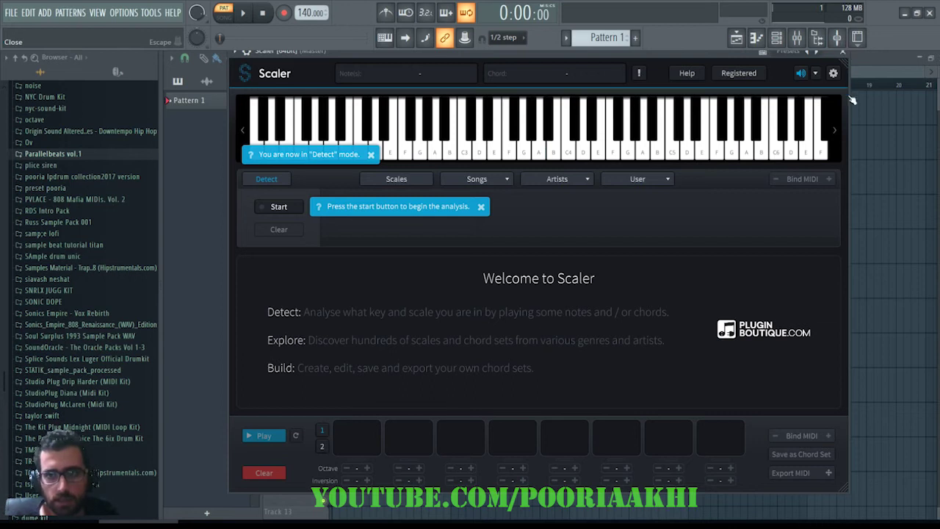
{"action": "left_click", "coordinate": [863, 51]}
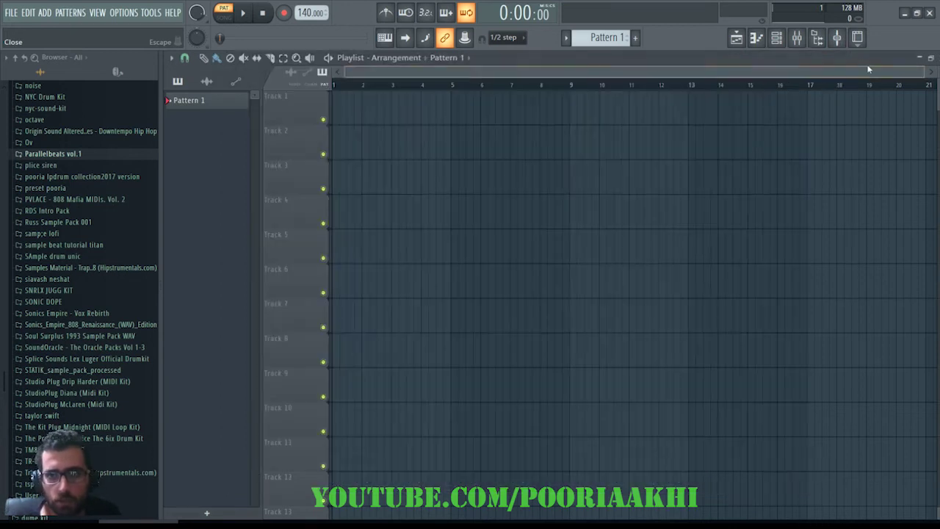
Show the Scaler channel's piano roll and place an A5 note at the start of bar 1, followed by an A4 note.
{"action": "left_click", "coordinate": [777, 38]}
{"action": "right_click", "coordinate": [414, 142]}
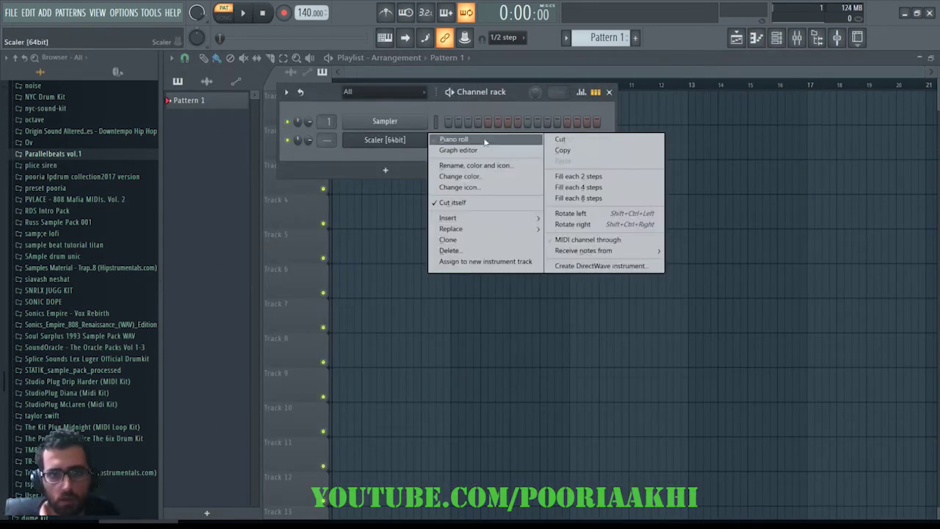
{"action": "left_click", "coordinate": [449, 138]}
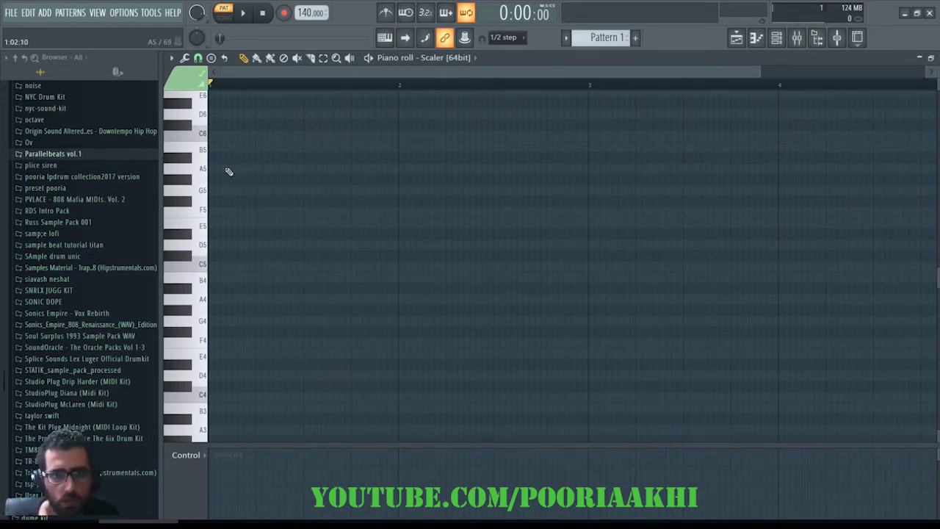
{"action": "left_click", "coordinate": [228, 170]}
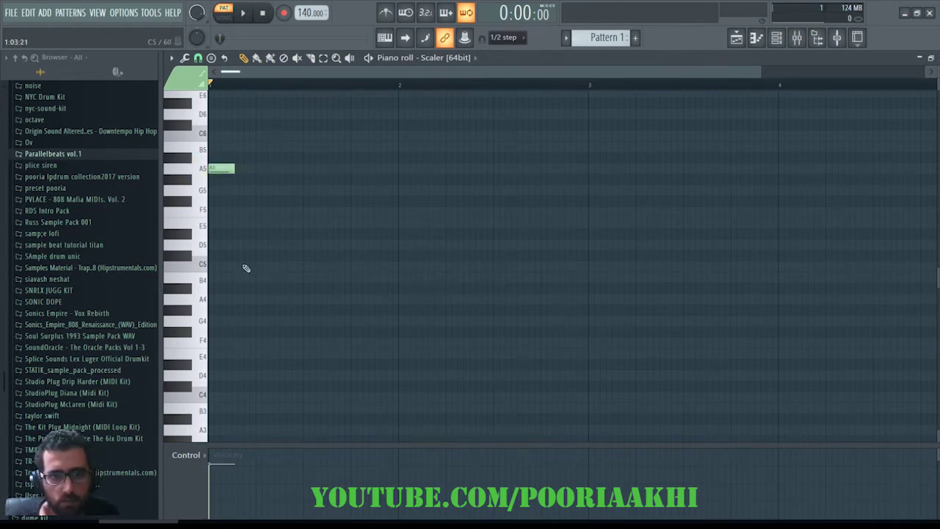
{"action": "left_click", "coordinate": [235, 301]}
{"action": "left_click_drag", "start_coordinate": [242, 300], "coordinate": [238, 301]}
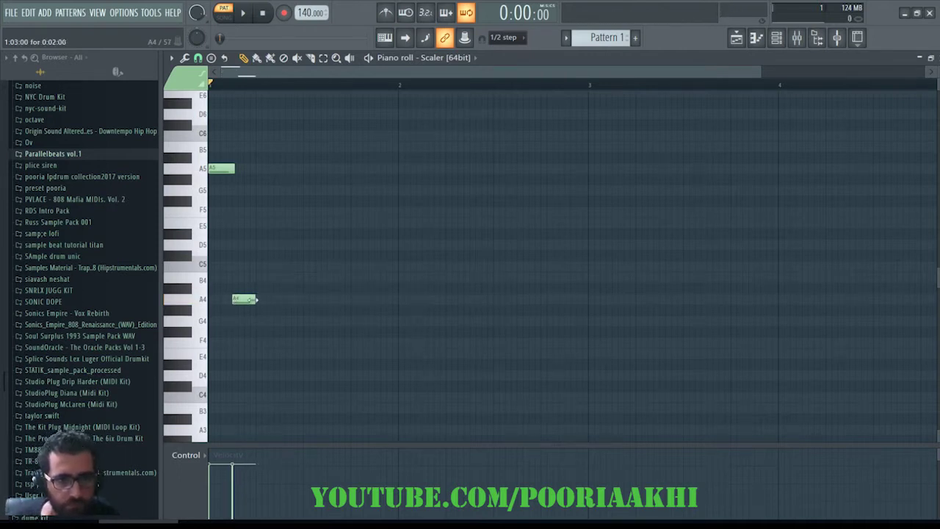
Complete the bar 1 melody with consecutive F5, E5, A4, A5, F5 and E5 notes, and play it back briefly.
{"action": "left_click", "coordinate": [262, 213]}
{"action": "left_click", "coordinate": [282, 223]}
{"action": "left_click", "coordinate": [304, 301]}
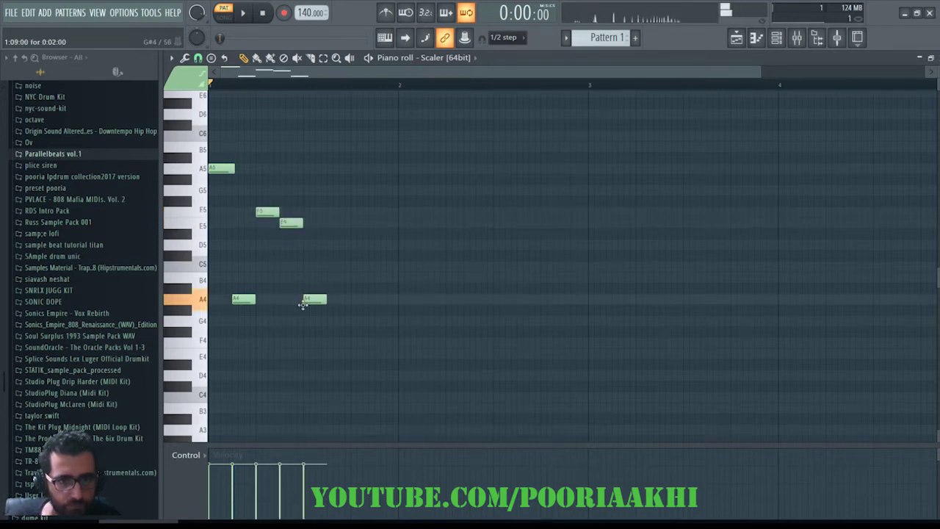
{"action": "left_click", "coordinate": [330, 169]}
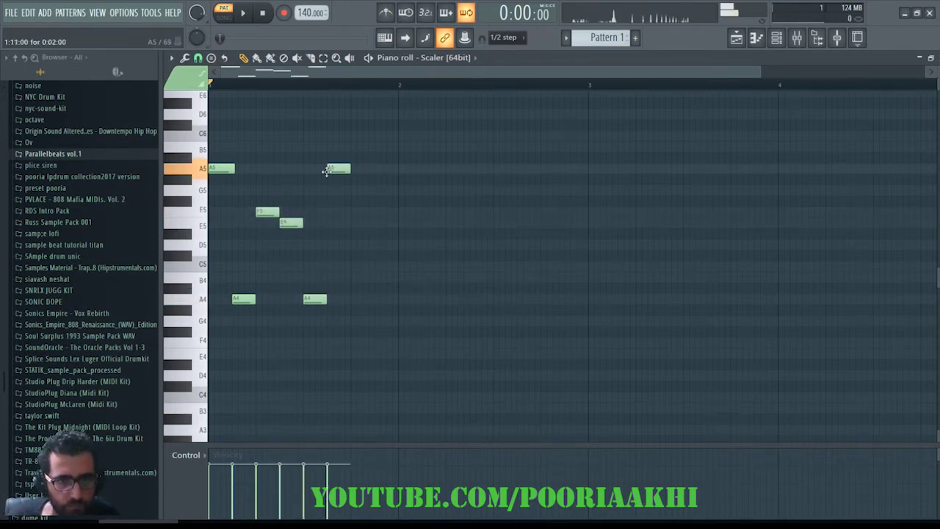
{"action": "left_click", "coordinate": [355, 213]}
{"action": "left_click", "coordinate": [378, 224]}
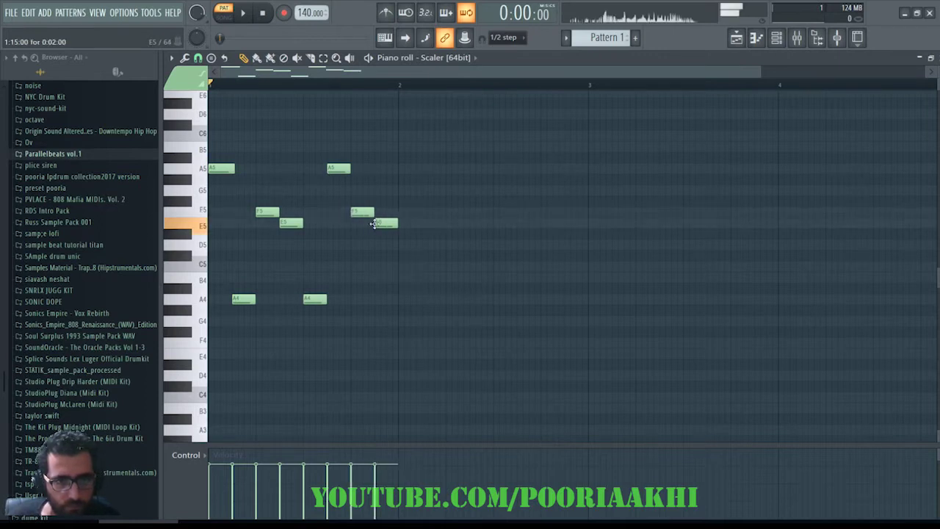
{"action": "key", "text": "space"}
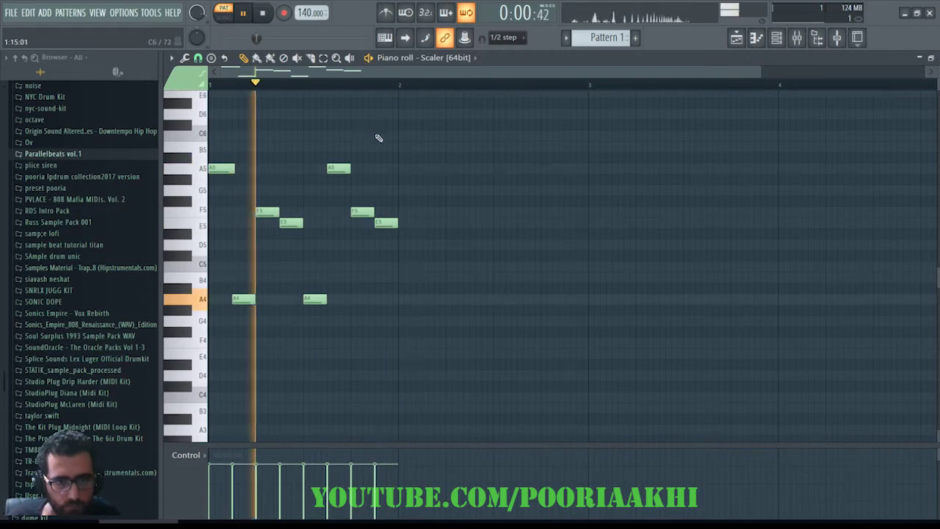
{"action": "key", "text": "space"}
Duplicate all bar 1 notes into bar 2, deselect them, and close the piano roll.
{"action": "left_click_drag", "start_coordinate": [437, 143], "coordinate": [208, 336]}
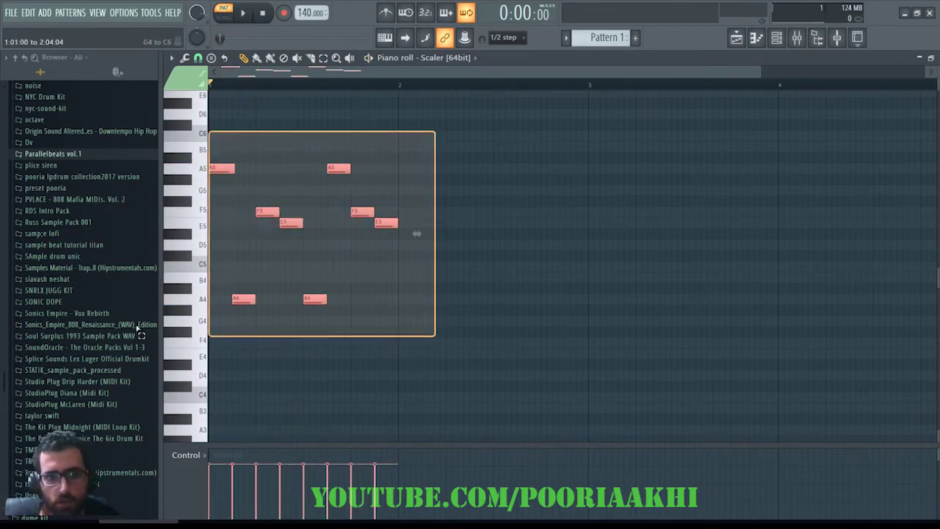
{"action": "key", "text": "ctrl+b"}
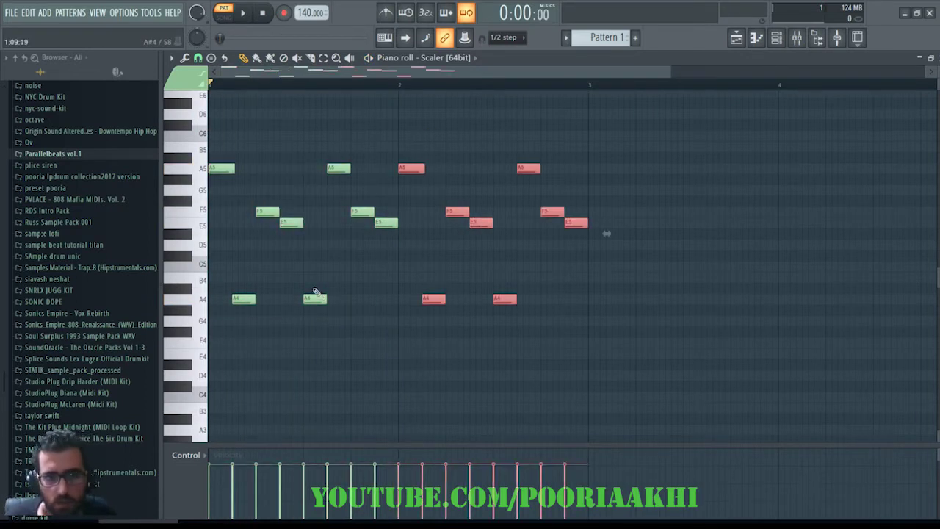
{"action": "key", "text": "ctrl+d"}
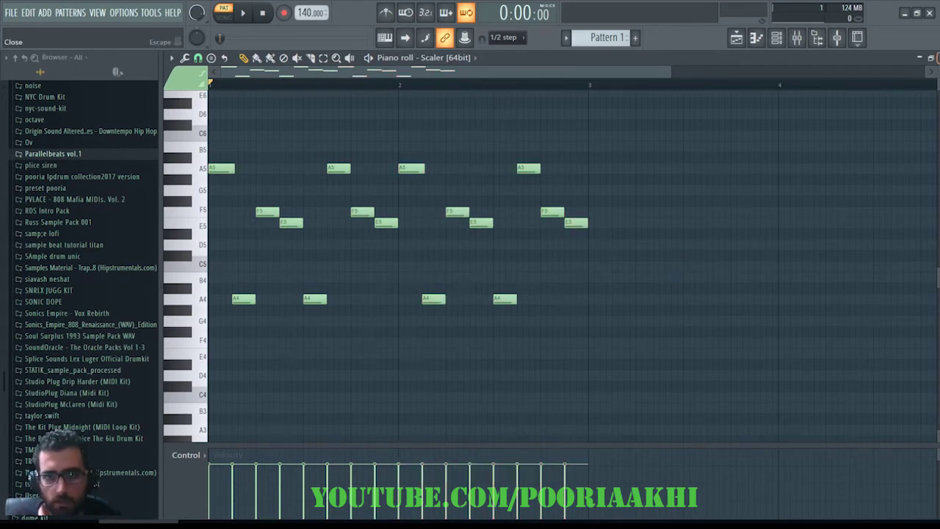
{"action": "key", "text": "Escape"}
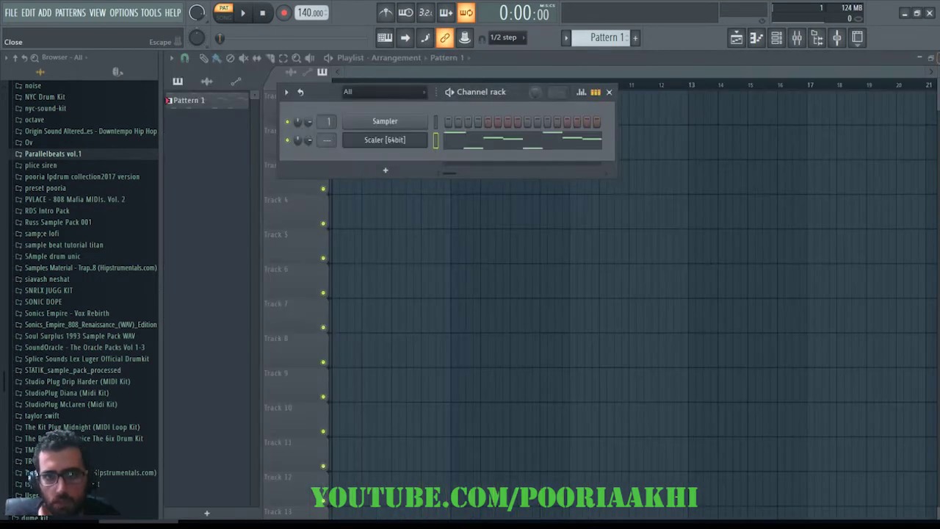
{"action": "left_click", "coordinate": [389, 141]}
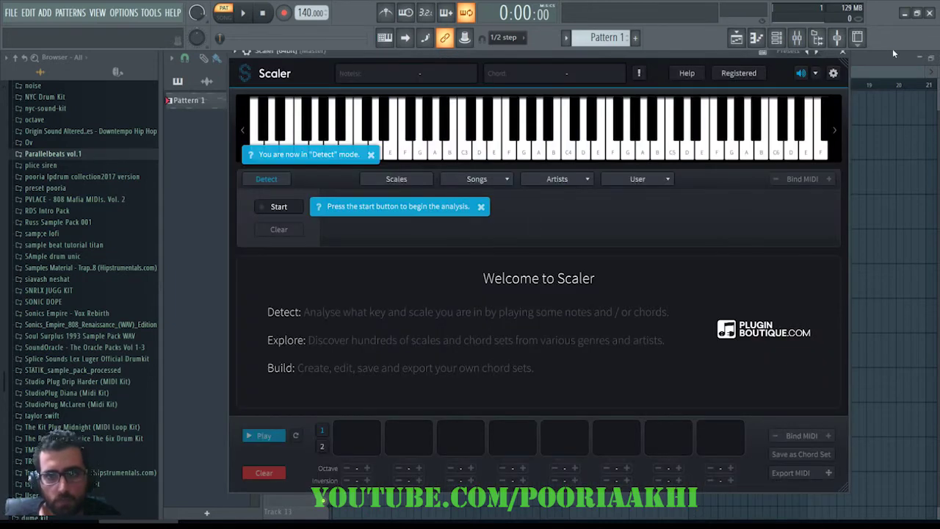
{"action": "left_click", "coordinate": [843, 55]}
{"action": "left_click", "coordinate": [563, 150]}
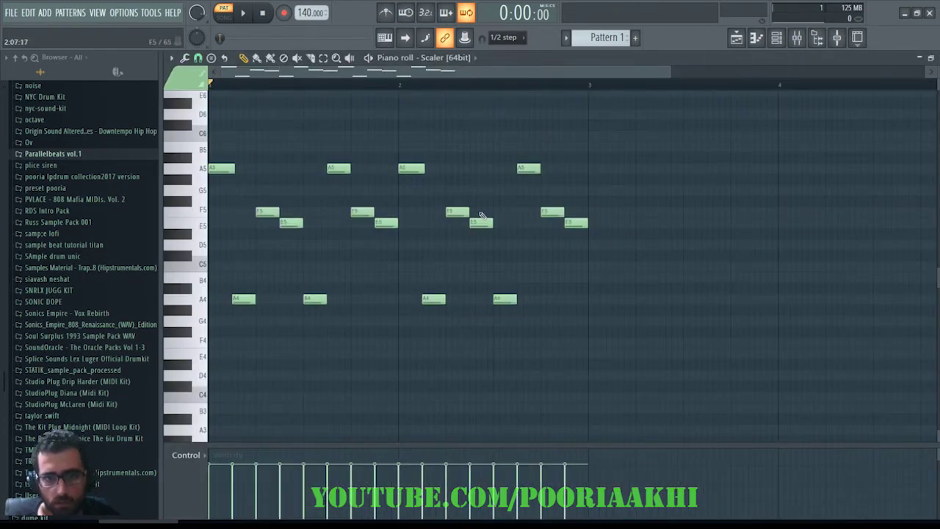
{"action": "key", "text": "Escape"}
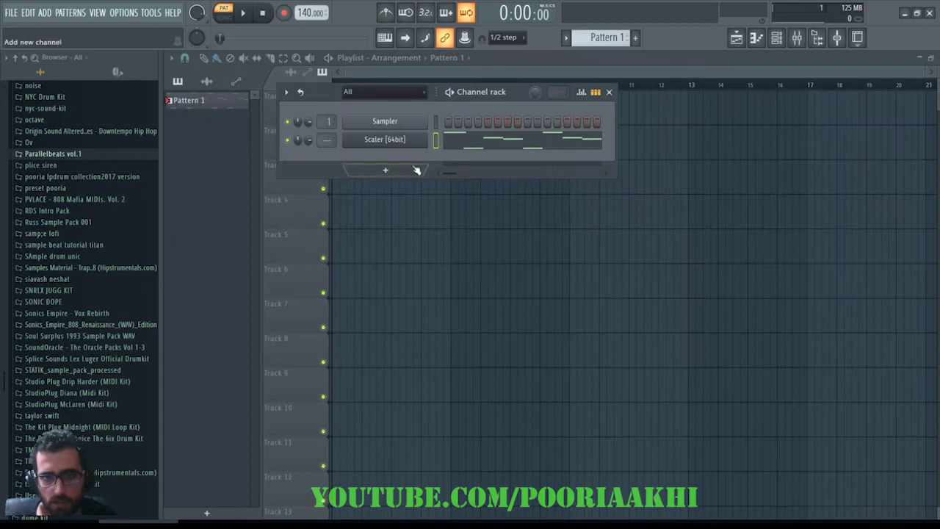
Reopen Scaler, dismiss its startup hints, and run the Detect analysis while Pattern 1 plays, stopping both once the notes are captured.
{"action": "left_click", "coordinate": [389, 140]}
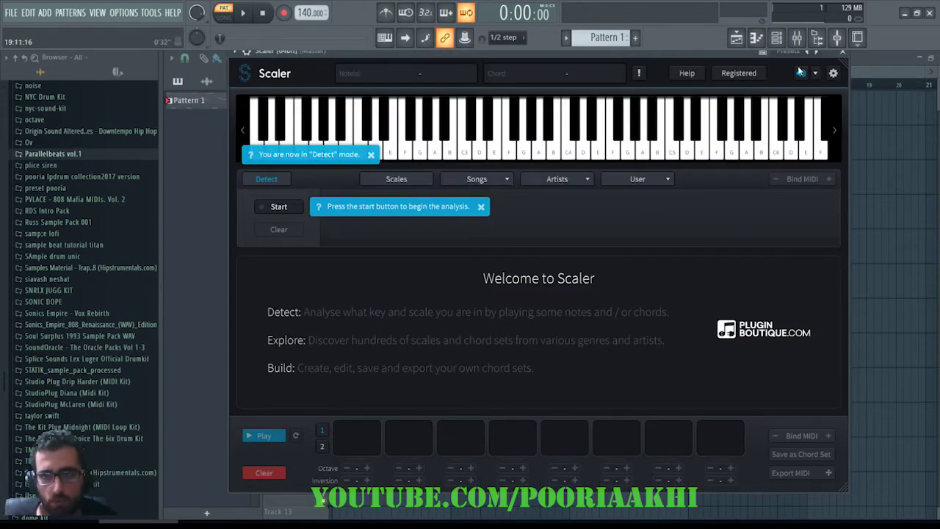
{"action": "left_click", "coordinate": [481, 208]}
{"action": "left_click", "coordinate": [371, 155]}
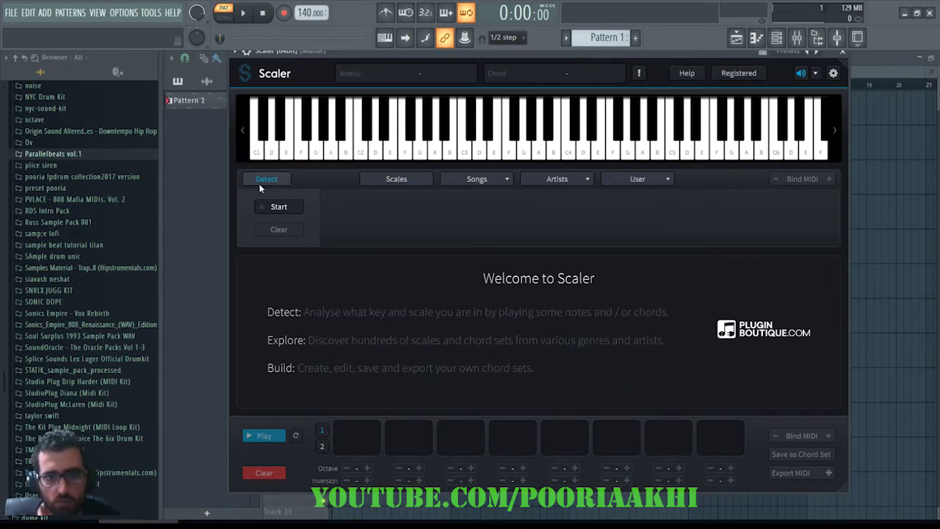
{"action": "left_click", "coordinate": [293, 207]}
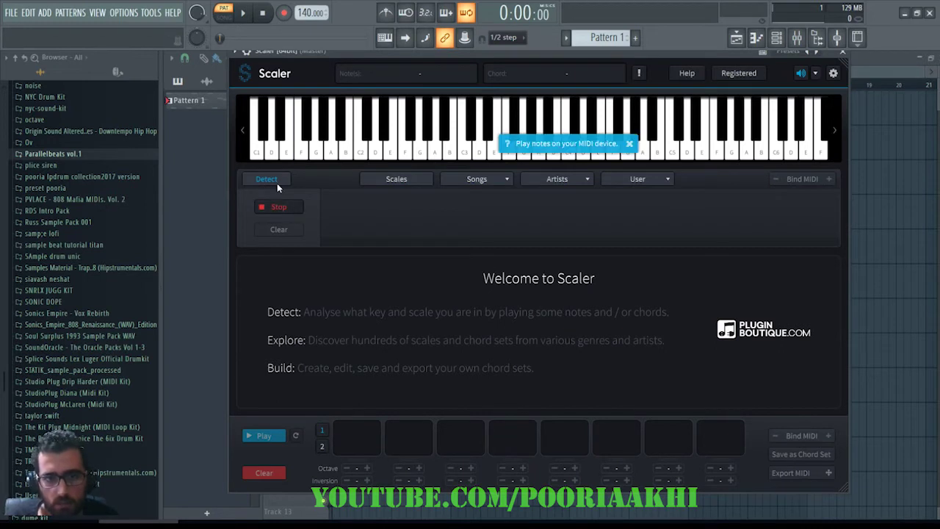
{"action": "left_click", "coordinate": [244, 13]}
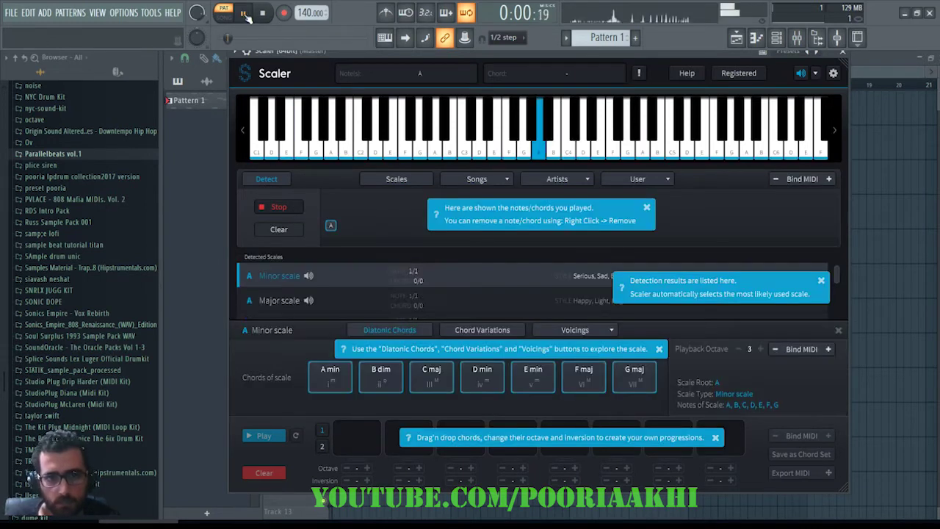
{"action": "left_click", "coordinate": [287, 208]}
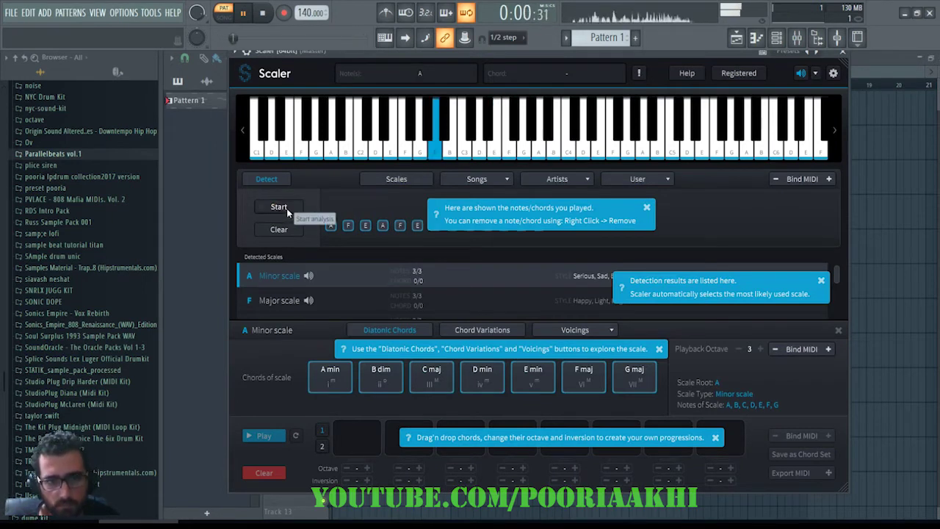
{"action": "key", "text": "space"}
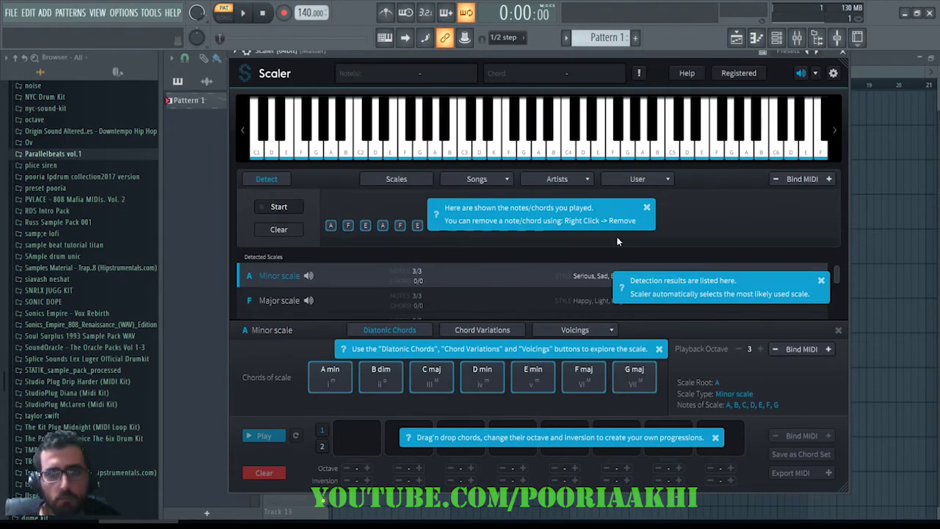
Dismiss the hints over the played notes and detection results, and look through the list of detected scales.
{"action": "left_click", "coordinate": [648, 208]}
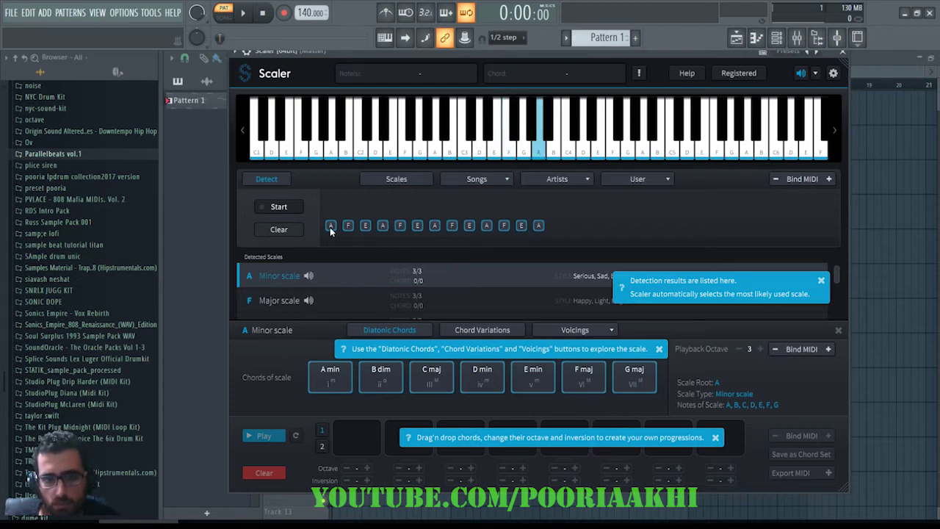
{"action": "left_click", "coordinate": [821, 282]}
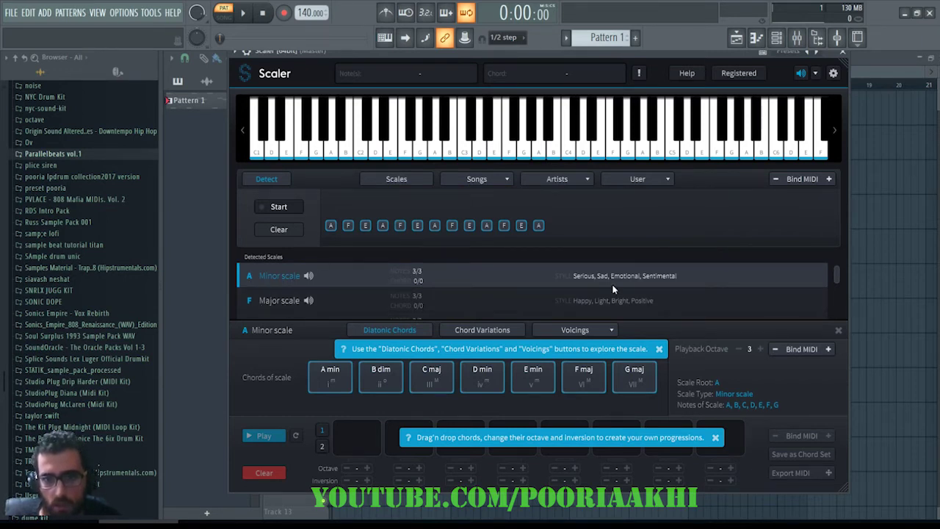
{"action": "left_click_drag", "start_coordinate": [840, 279], "coordinate": [837, 312]}
{"action": "scroll", "coordinate": [837, 312], "scroll_direction": "up", "scroll_amount": 10}
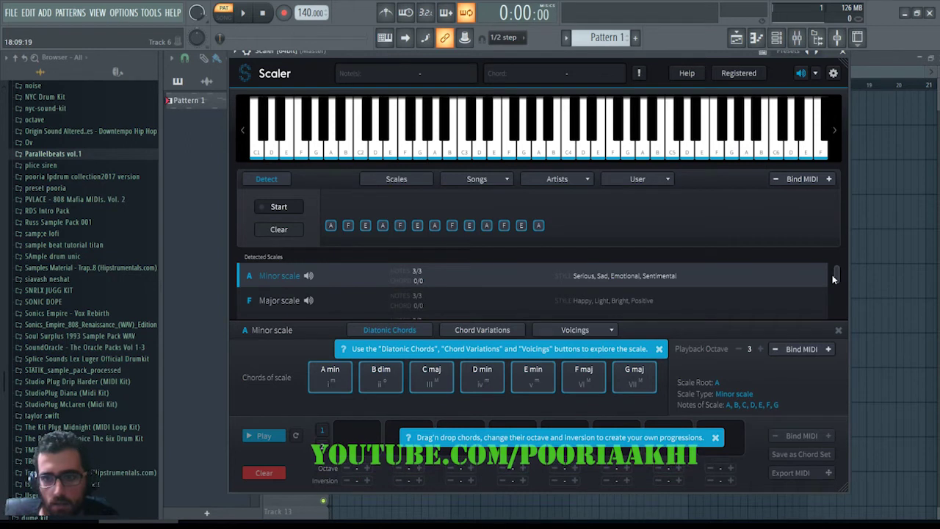
{"action": "mouse_move", "coordinate": [834, 276]}
{"action": "left_mouse_down"}
{"action": "mouse_move", "coordinate": [840, 295]}
{"action": "mouse_move", "coordinate": [843, 272]}
{"action": "left_mouse_up"}
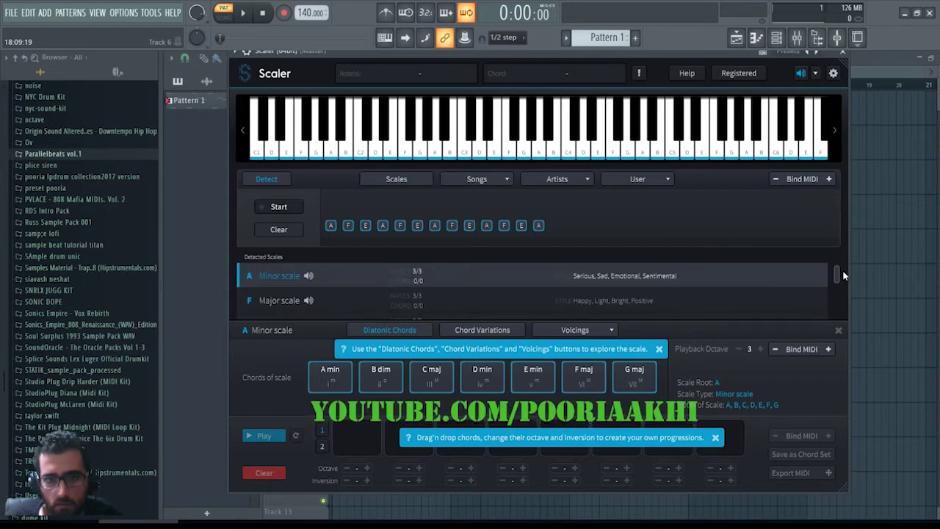
Dismiss the scale exploration hint and audition the G maj, D min, A min, C maj and E min chords of the A minor scale.
{"action": "left_click", "coordinate": [659, 349]}
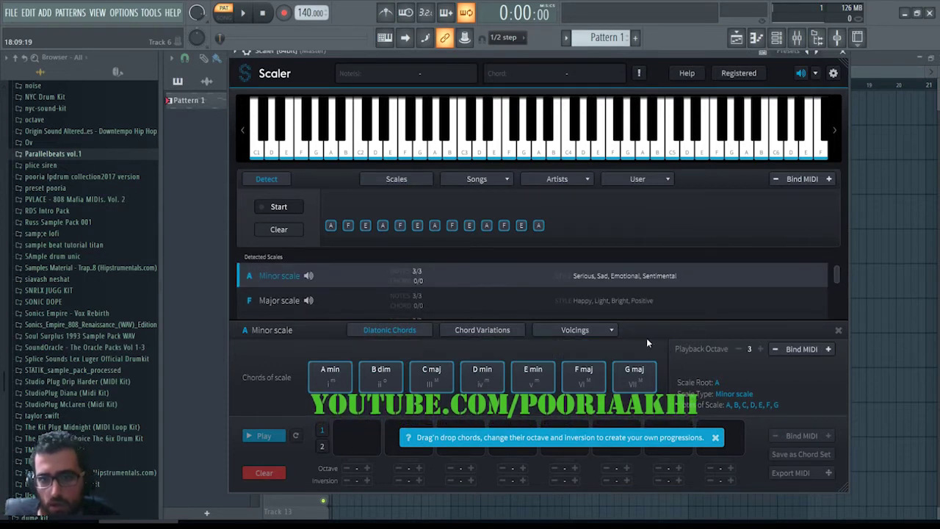
{"action": "left_click", "coordinate": [634, 373]}
{"action": "left_click", "coordinate": [635, 373]}
{"action": "left_click", "coordinate": [483, 373]}
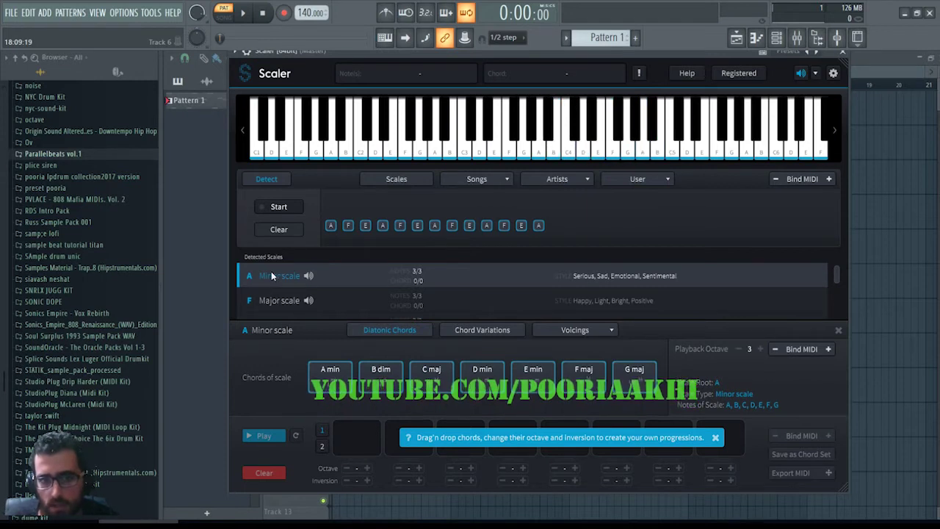
{"action": "left_click", "coordinate": [331, 370]}
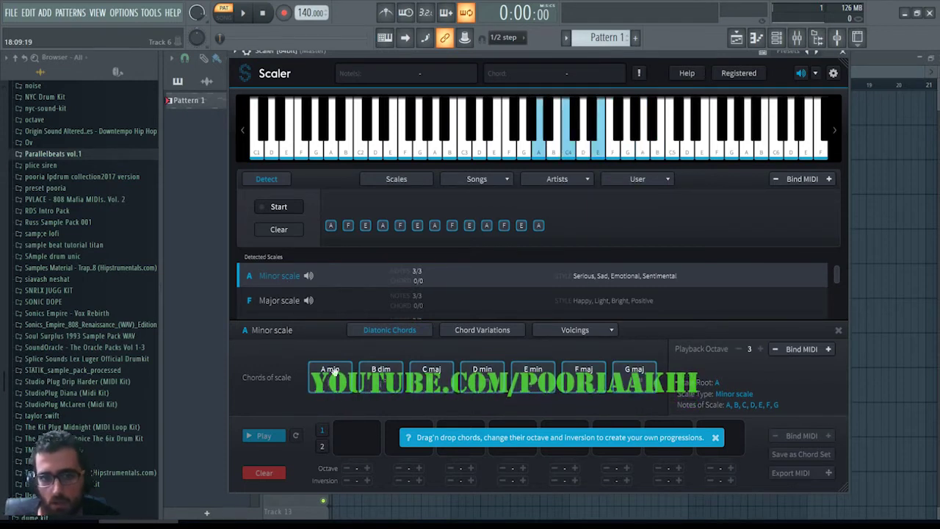
{"action": "left_click", "coordinate": [433, 379]}
{"action": "left_click", "coordinate": [533, 378]}
{"action": "left_click", "coordinate": [629, 378]}
Audition the A min, C maj, D min, E min, F maj and G maj diatonic chords in order.
{"action": "left_click", "coordinate": [331, 375]}
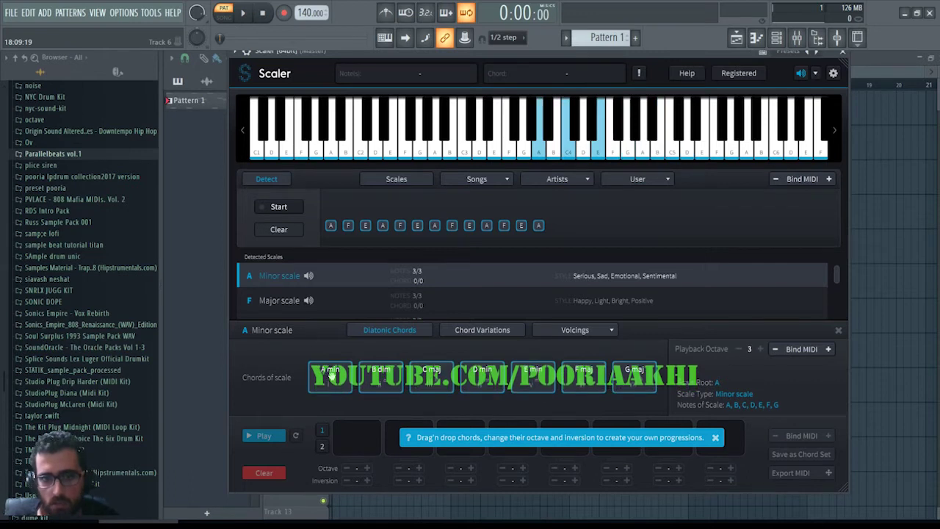
{"action": "left_click", "coordinate": [431, 375]}
{"action": "left_click", "coordinate": [482, 377]}
{"action": "left_click", "coordinate": [533, 378]}
{"action": "left_click", "coordinate": [584, 378]}
{"action": "left_click", "coordinate": [637, 382]}
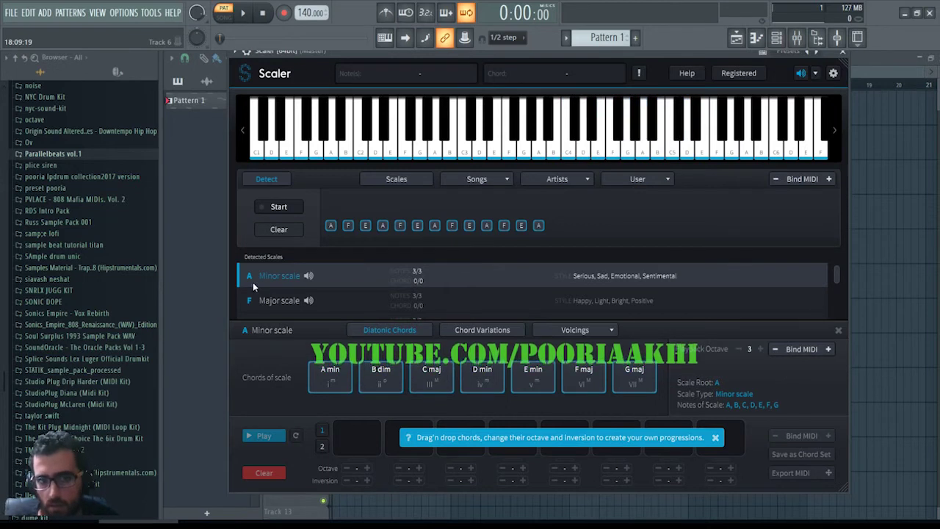
Audition the D min and C maj diatonic chords, and open the chord variations of A to hear A min and A sus2.
{"action": "left_click", "coordinate": [482, 376]}
{"action": "left_click", "coordinate": [431, 375]}
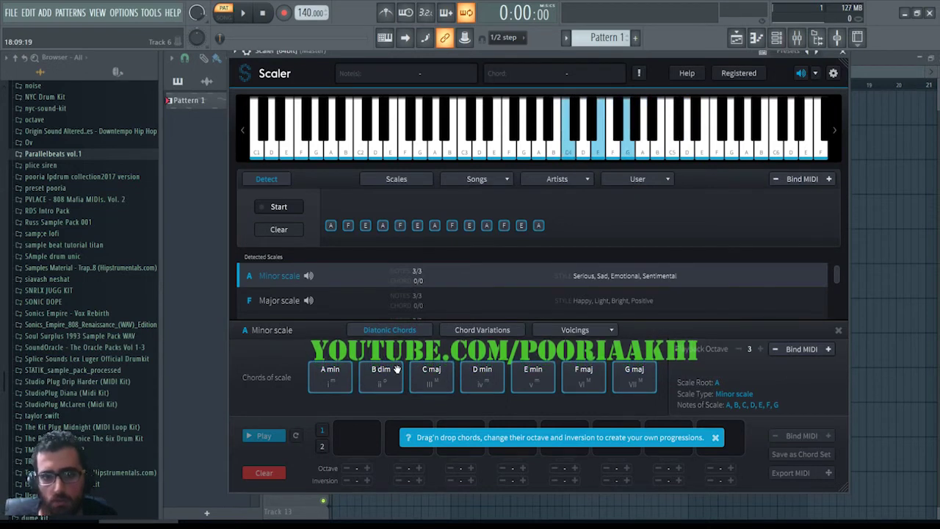
{"action": "left_click", "coordinate": [496, 332]}
{"action": "left_click", "coordinate": [382, 373]}
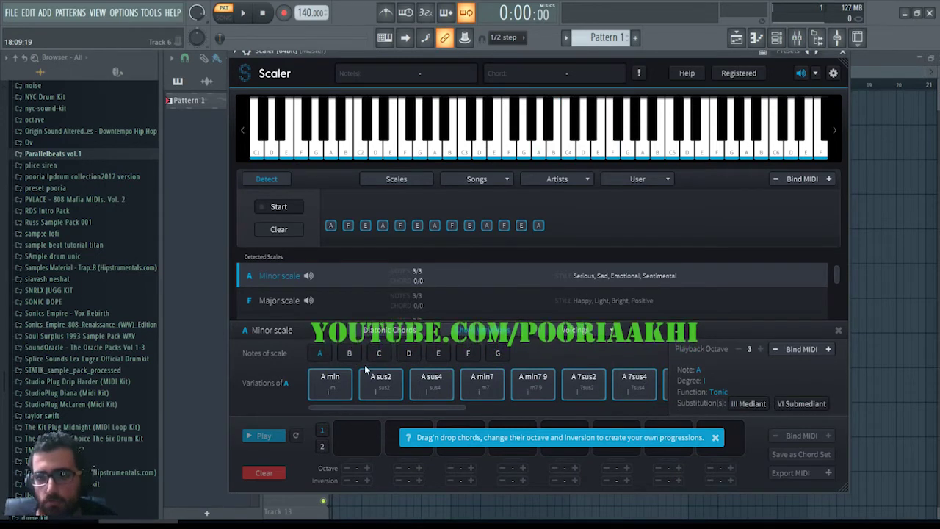
{"action": "left_click", "coordinate": [348, 376]}
{"action": "left_click", "coordinate": [351, 381]}
{"action": "left_click", "coordinate": [321, 376]}
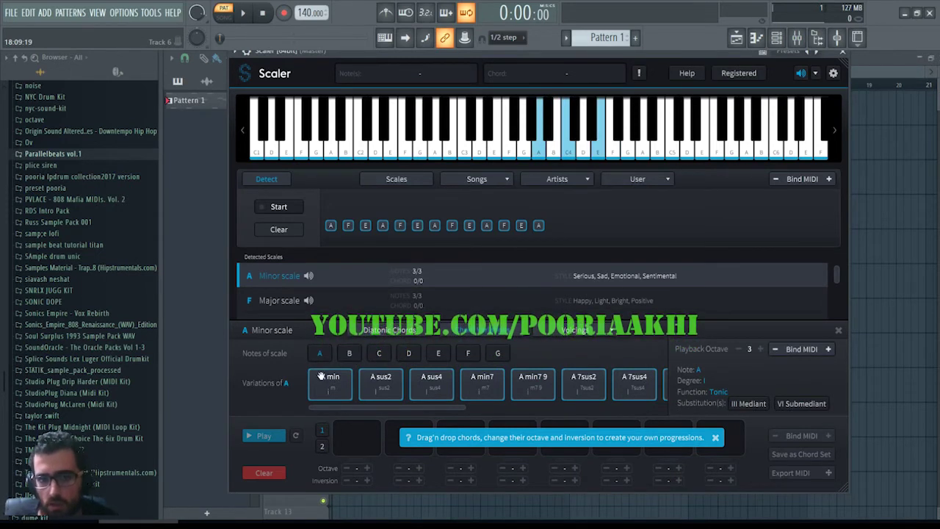
Audition the variations of A, comparing A min, A sus2 and A sus4 and continuing through A min7, A min7 9 and A 7sus2.
{"action": "left_click", "coordinate": [445, 389]}
{"action": "left_click", "coordinate": [381, 388]}
{"action": "left_click", "coordinate": [335, 389]}
{"action": "left_click", "coordinate": [373, 381]}
{"action": "left_click", "coordinate": [333, 374]}
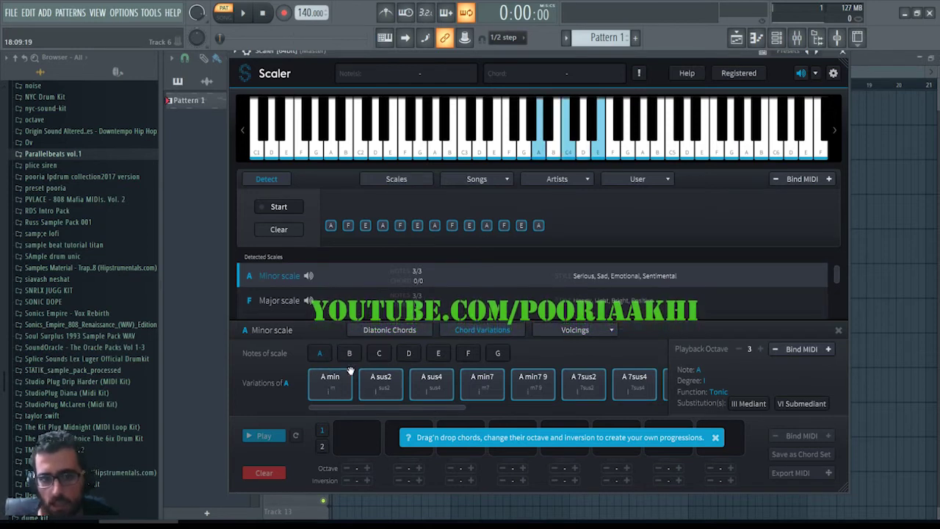
{"action": "left_click", "coordinate": [389, 380]}
{"action": "left_click", "coordinate": [444, 383]}
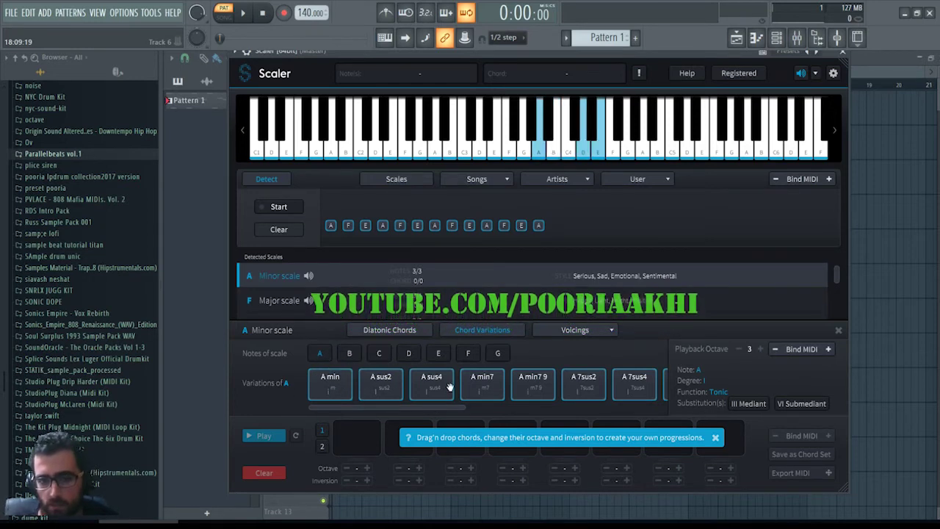
{"action": "left_click", "coordinate": [482, 382]}
{"action": "left_click", "coordinate": [532, 382]}
{"action": "left_click", "coordinate": [584, 378]}
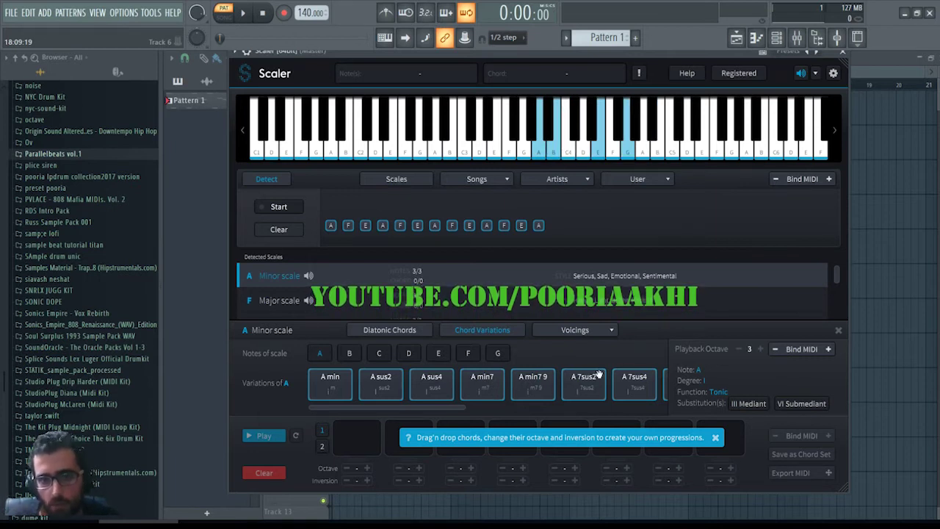
{"action": "left_click_drag", "start_coordinate": [394, 408], "coordinate": [373, 398]}
{"action": "left_click", "coordinate": [373, 398]}
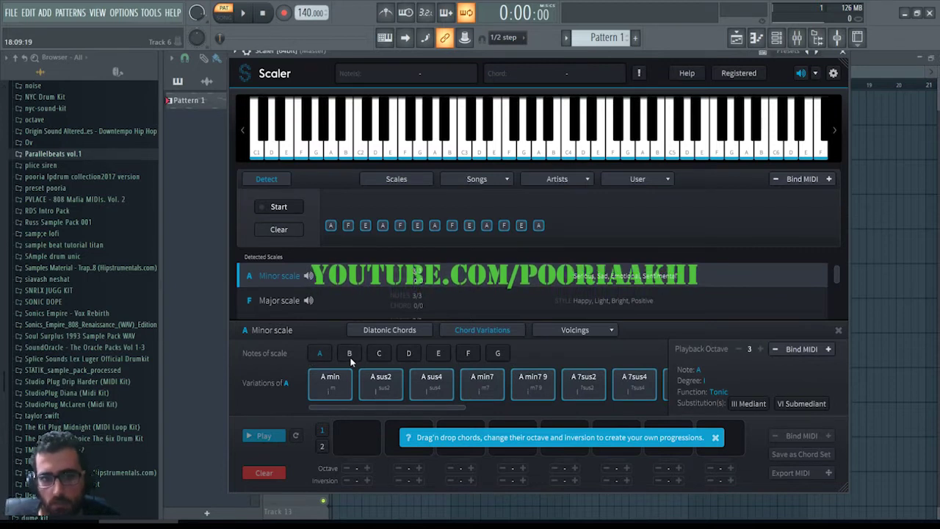
Show the chord variations of B and audition B dim, B min7b5 and B dim b9.
{"action": "left_click", "coordinate": [350, 355]}
{"action": "left_click", "coordinate": [339, 389]}
{"action": "left_click", "coordinate": [330, 385]}
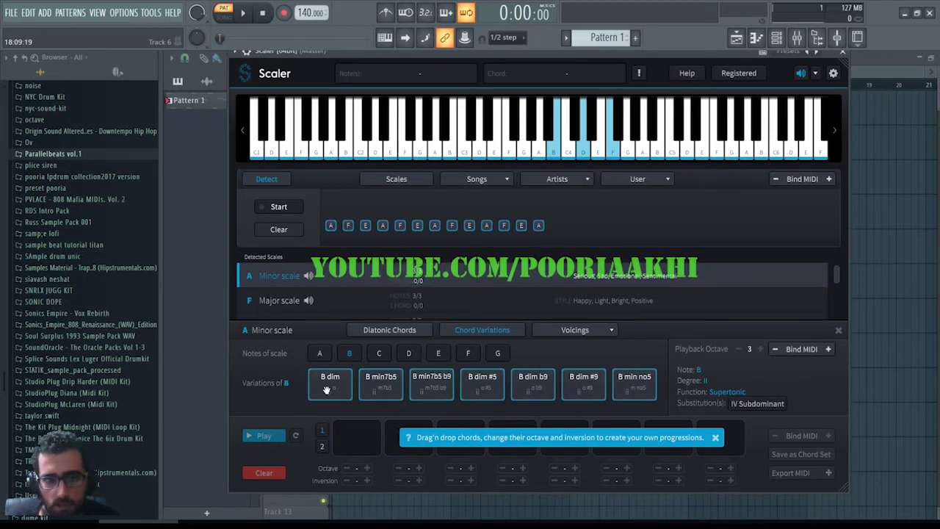
{"action": "left_click", "coordinate": [385, 388]}
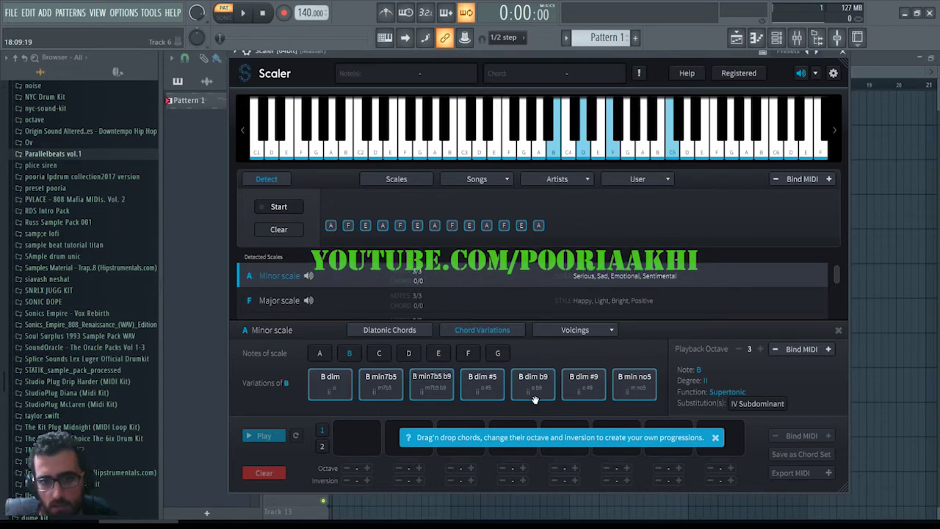
{"action": "left_click", "coordinate": [381, 382]}
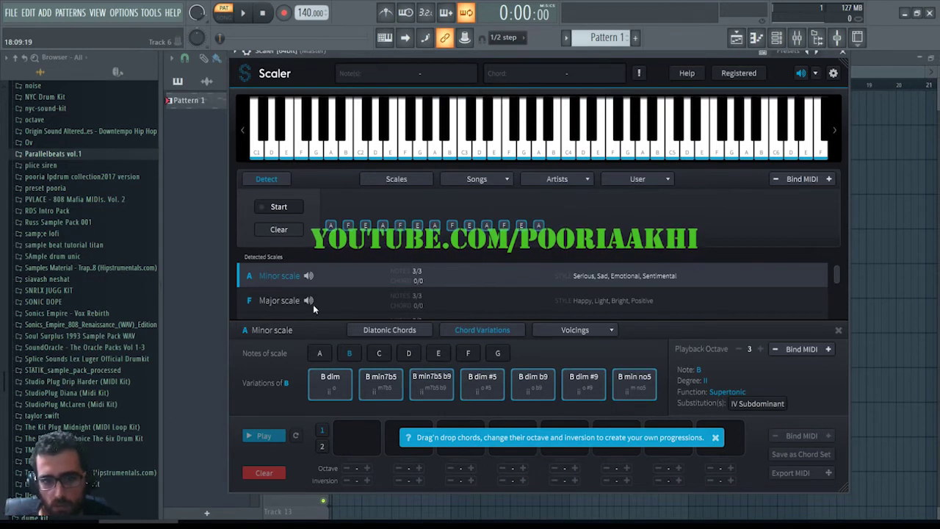
Show the chord variations of C, audition C sus4 and C maj7, and return to the diatonic chords.
{"action": "left_click", "coordinate": [383, 353]}
{"action": "left_click", "coordinate": [425, 383]}
{"action": "left_click", "coordinate": [482, 389]}
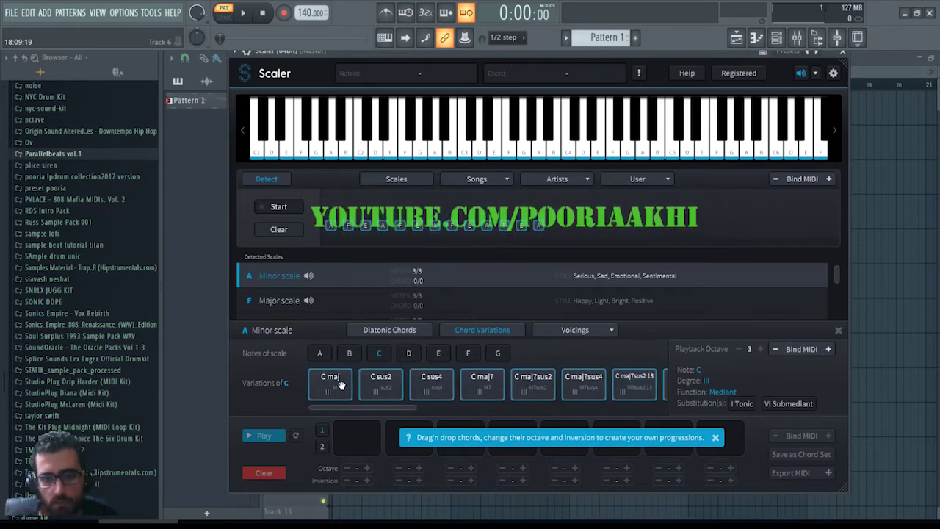
{"action": "left_click", "coordinate": [393, 330]}
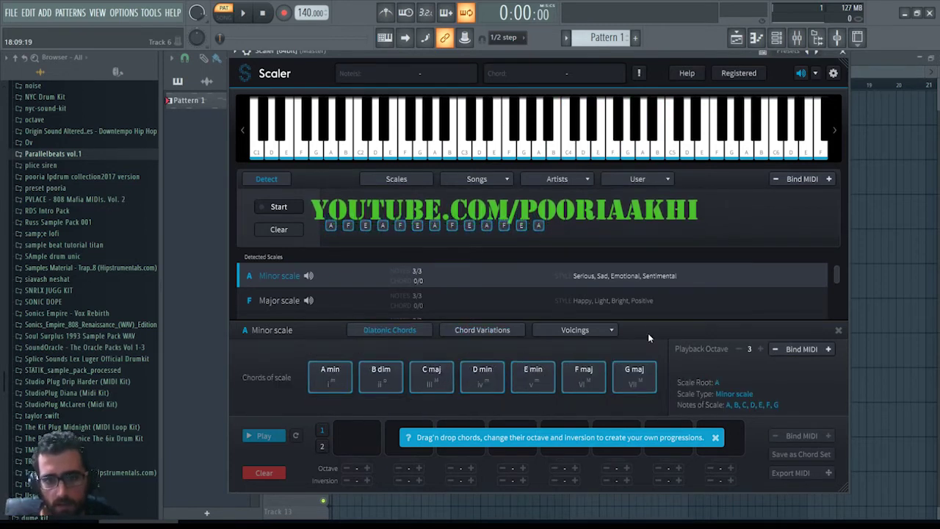
Apply Voicing 4 to the A minor scale's chords and audition its A min chord.
{"action": "left_click", "coordinate": [593, 332]}
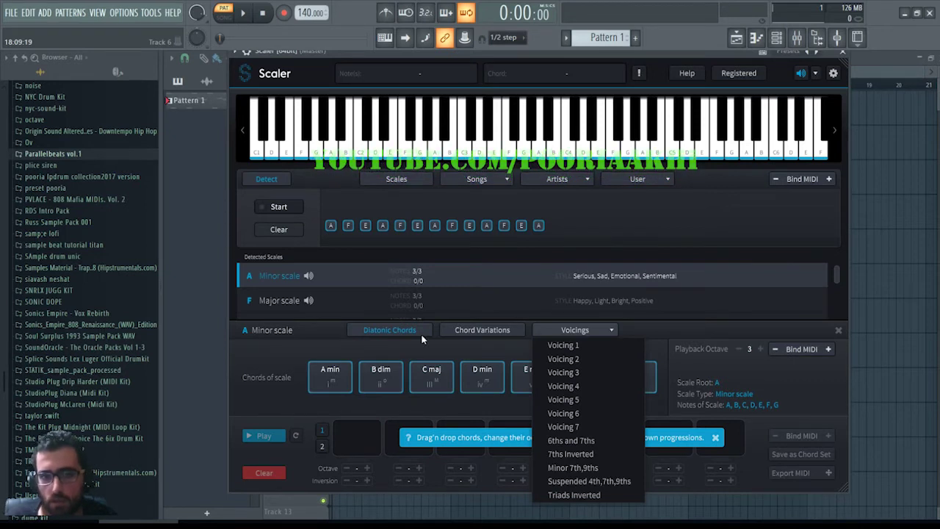
{"action": "left_click", "coordinate": [595, 388]}
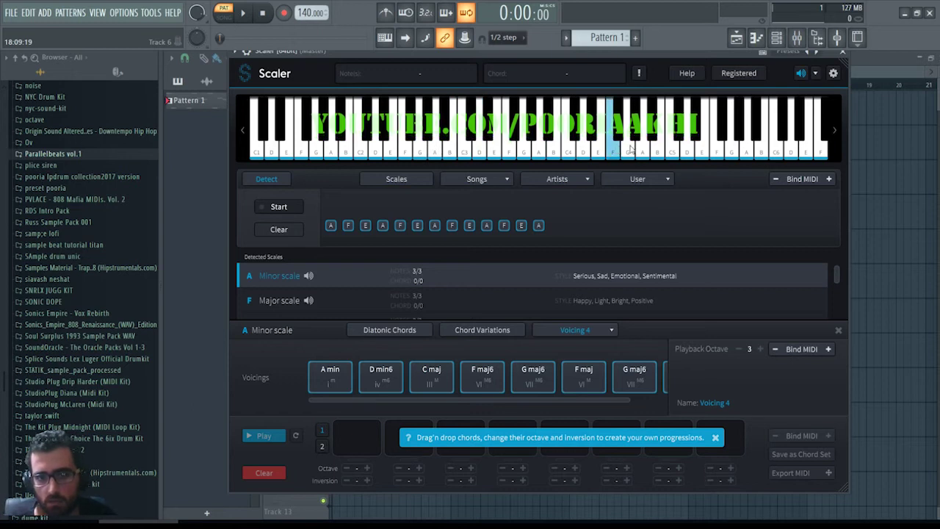
{"action": "left_click", "coordinate": [330, 375]}
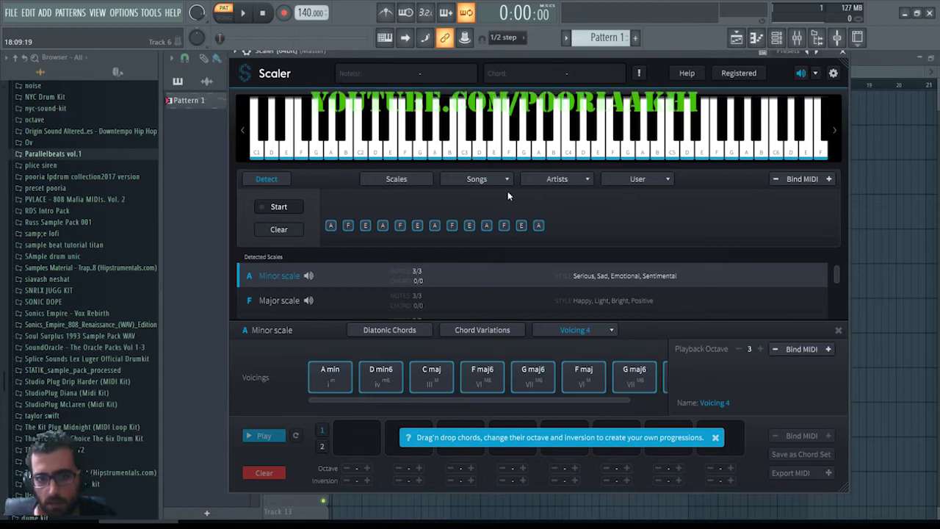
Switch to Voicing 2 and compare its A min chord with single D, E, F and G notes in octave 2 of the keyboard.
{"action": "left_click", "coordinate": [597, 330]}
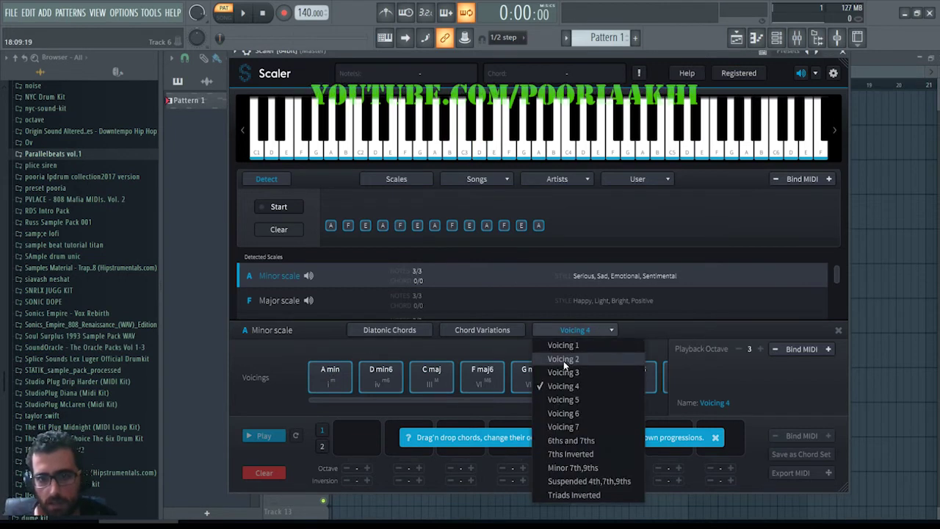
{"action": "left_click", "coordinate": [564, 300]}
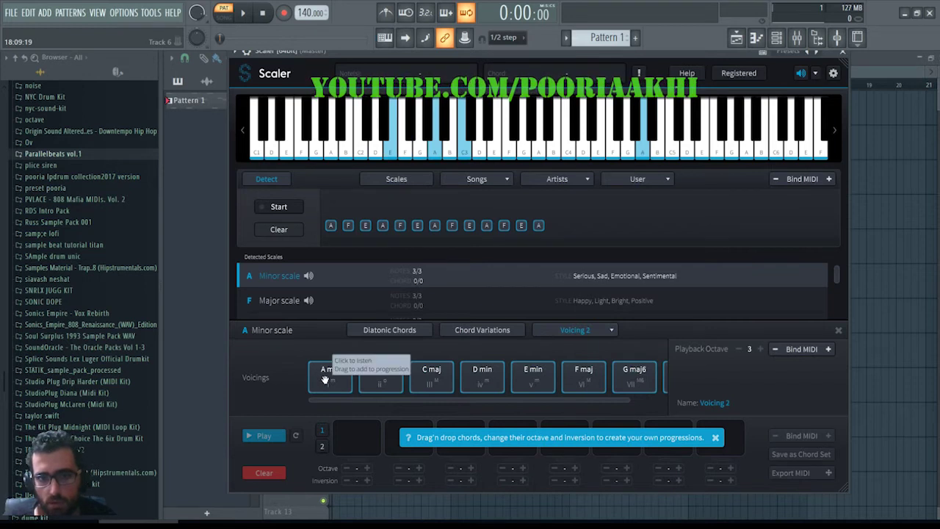
{"action": "left_click", "coordinate": [396, 147]}
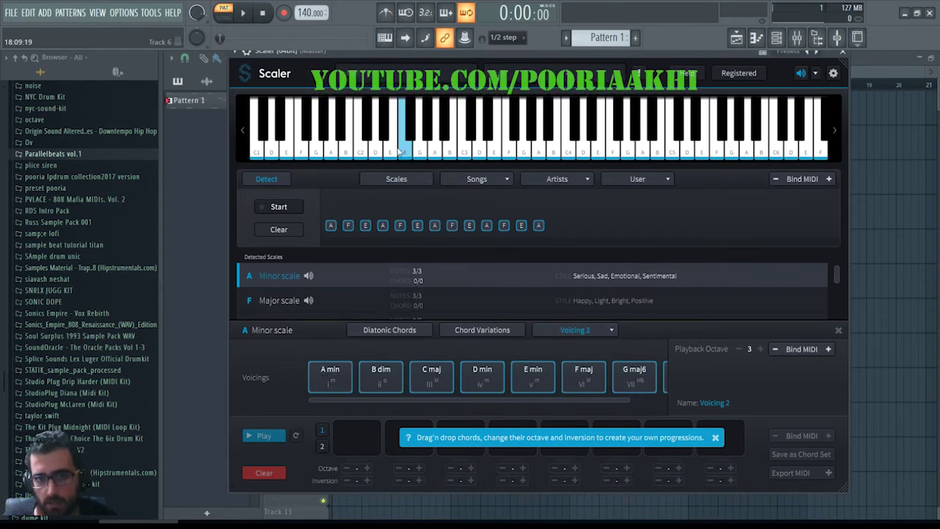
{"action": "left_click", "coordinate": [415, 147]}
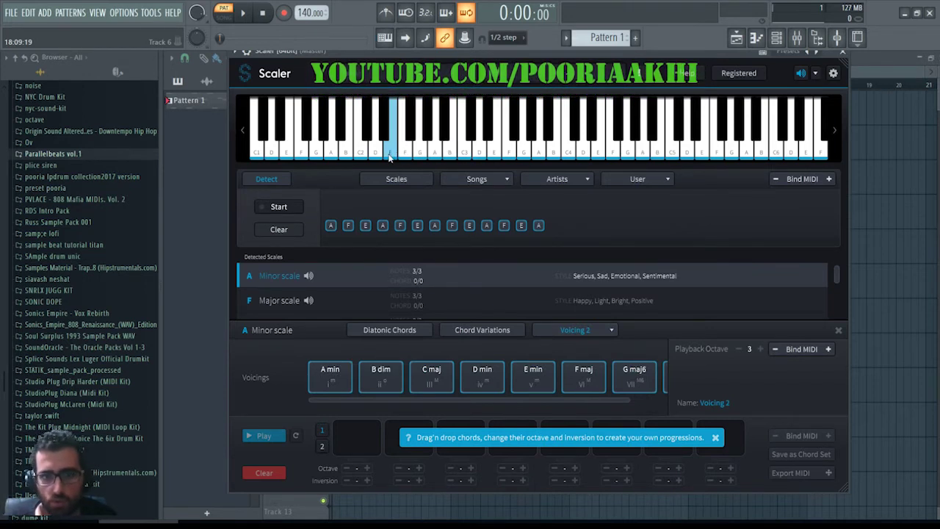
{"action": "left_click", "coordinate": [404, 149]}
{"action": "left_click", "coordinate": [375, 150]}
{"action": "left_click", "coordinate": [394, 148]}
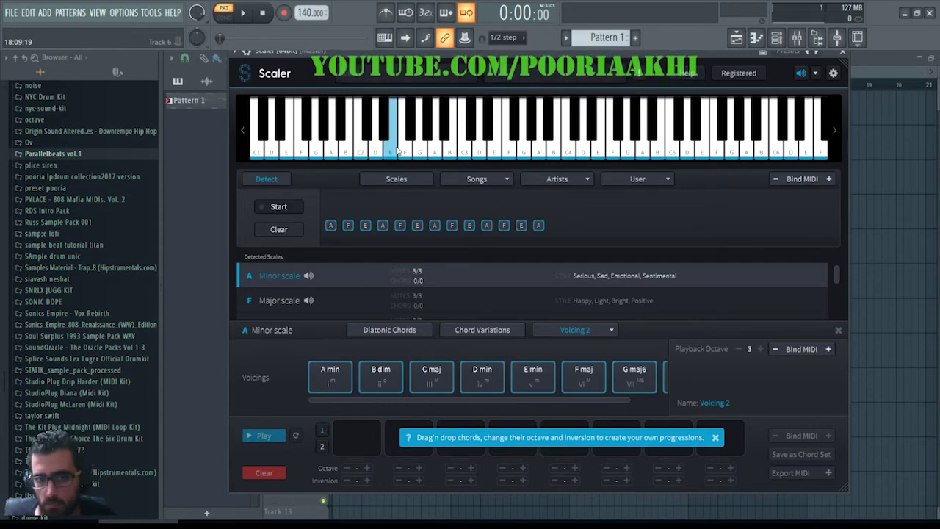
{"action": "left_click", "coordinate": [327, 375]}
{"action": "left_click", "coordinate": [326, 376]}
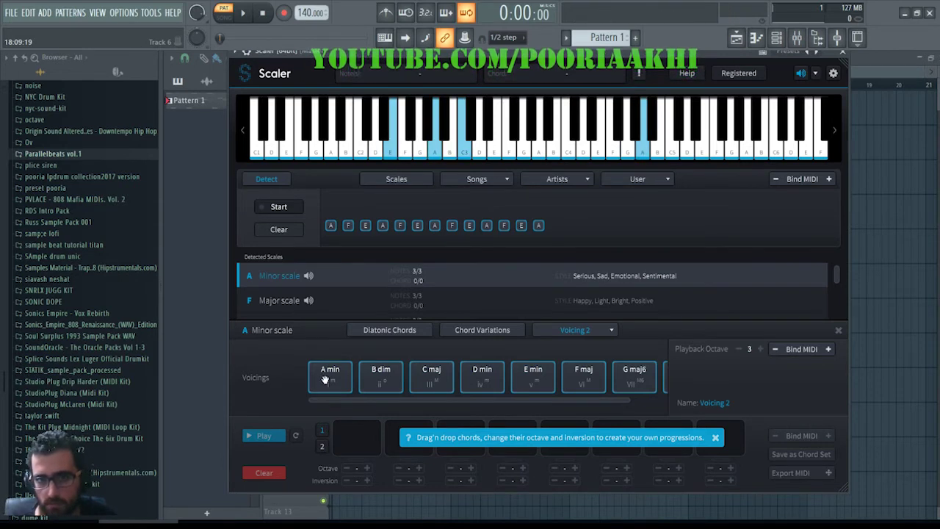
{"action": "left_click", "coordinate": [325, 378]}
{"action": "left_click", "coordinate": [325, 379]}
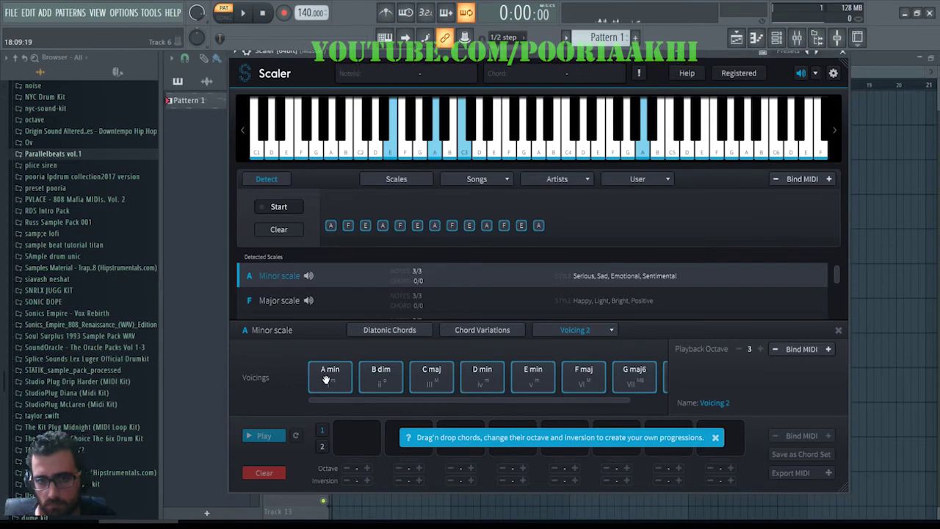
Switch to Voicing 1 and audition its A min chord.
{"action": "left_click", "coordinate": [580, 330]}
{"action": "left_click", "coordinate": [570, 343]}
{"action": "left_click", "coordinate": [351, 376]}
{"action": "left_click", "coordinate": [351, 376]}
{"action": "left_click", "coordinate": [325, 378]}
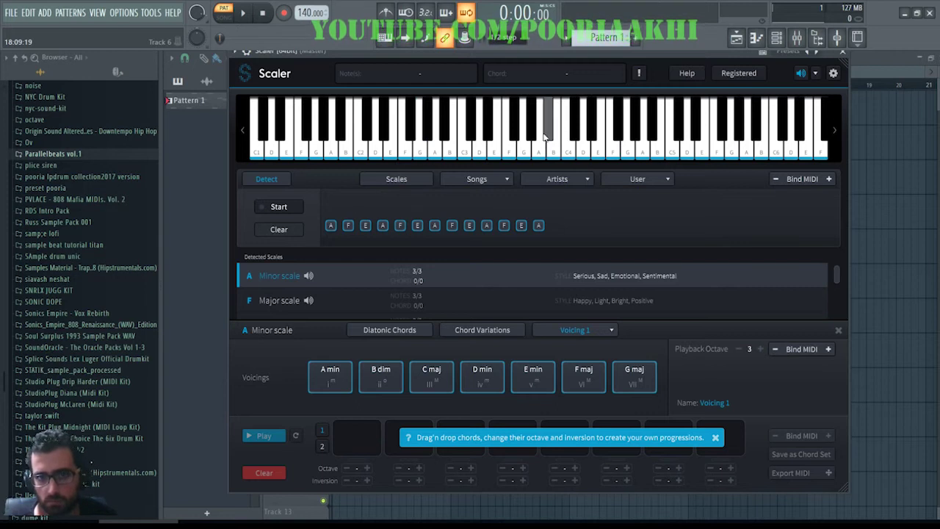
Try Voicing 5, and switch to the 6ths and 7ths voicing to audition A min7, B min7b5 and C maj7.
{"action": "left_click", "coordinate": [603, 333]}
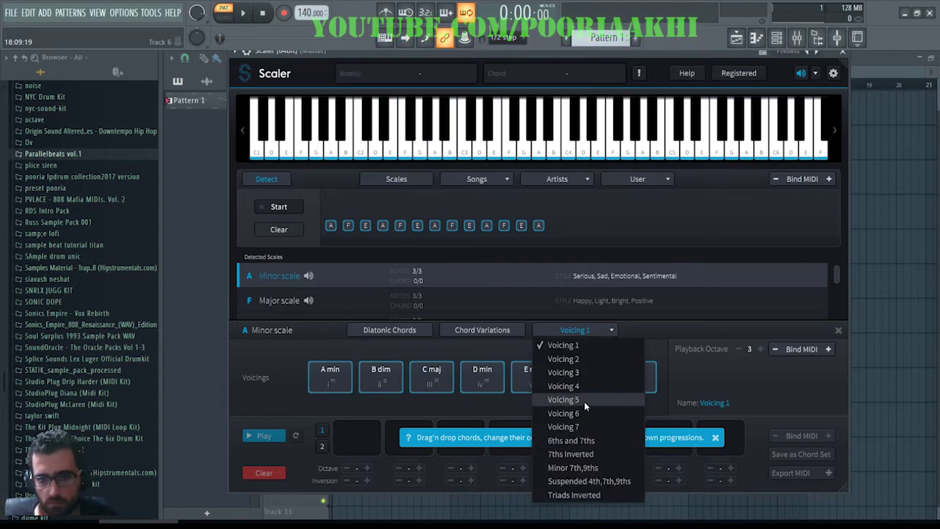
{"action": "left_click", "coordinate": [584, 400]}
{"action": "left_click", "coordinate": [603, 330]}
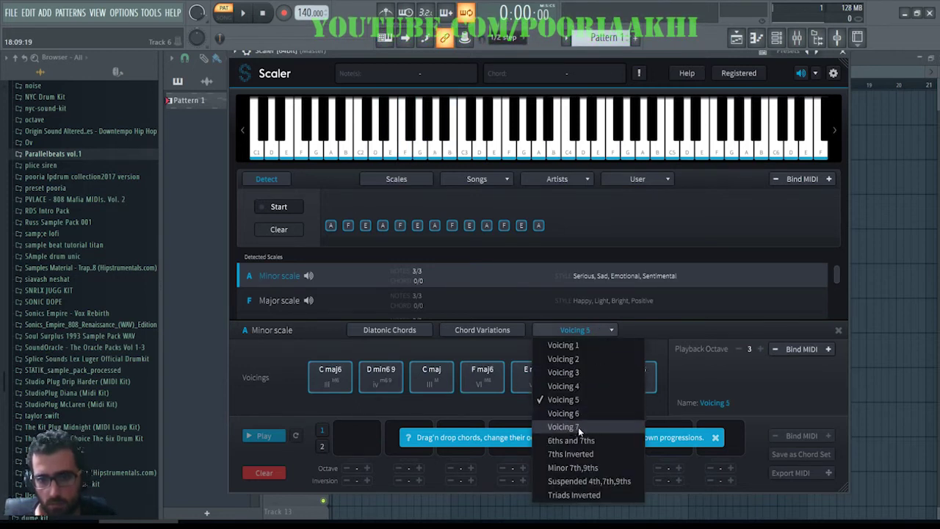
{"action": "left_click", "coordinate": [563, 443]}
{"action": "left_click", "coordinate": [327, 381]}
{"action": "left_click", "coordinate": [327, 381]}
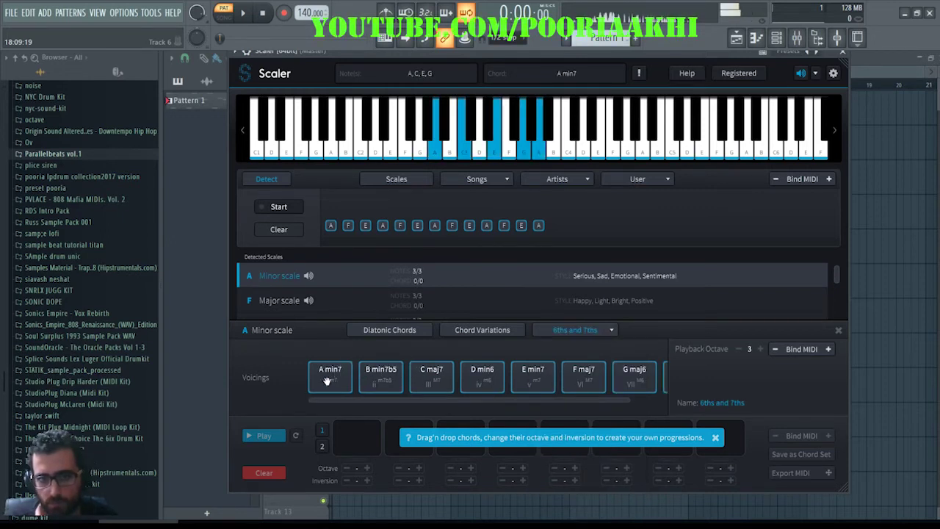
{"action": "left_click", "coordinate": [327, 380]}
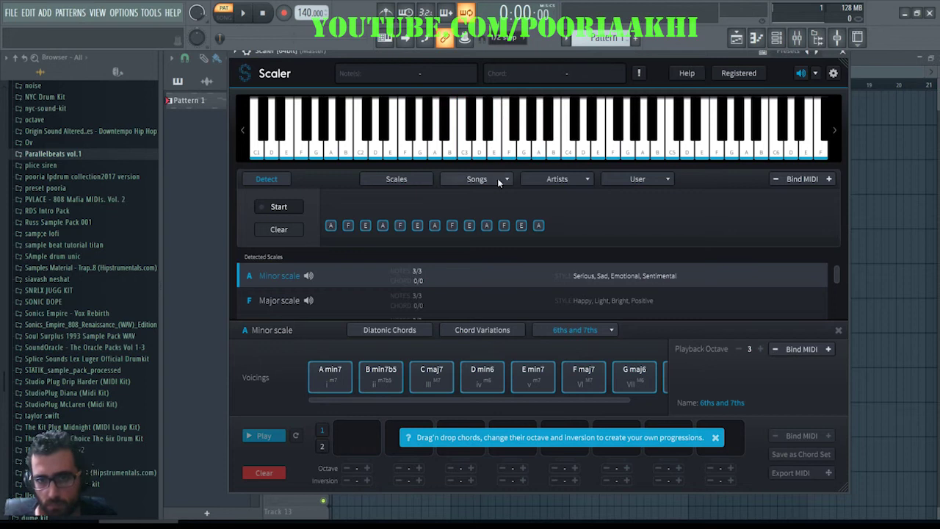
{"action": "left_click", "coordinate": [327, 379]}
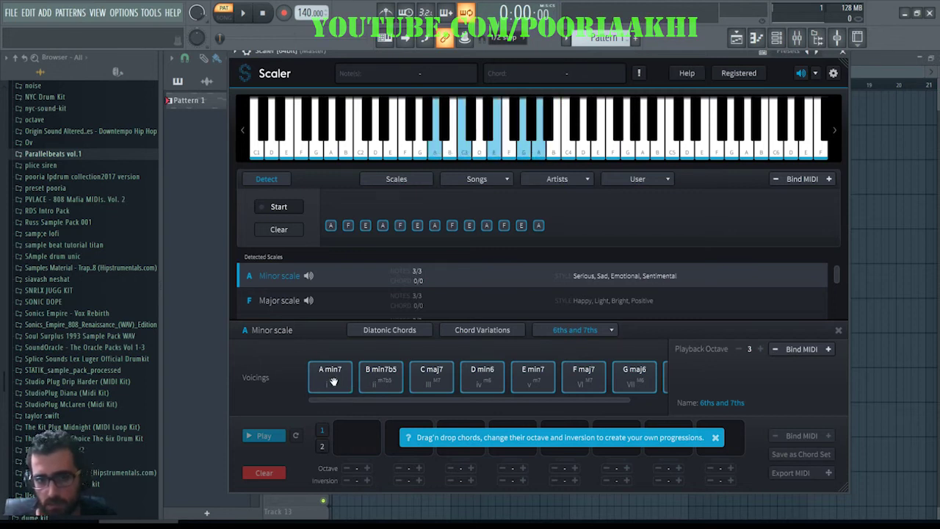
{"action": "left_click", "coordinate": [380, 378]}
{"action": "left_click", "coordinate": [430, 379]}
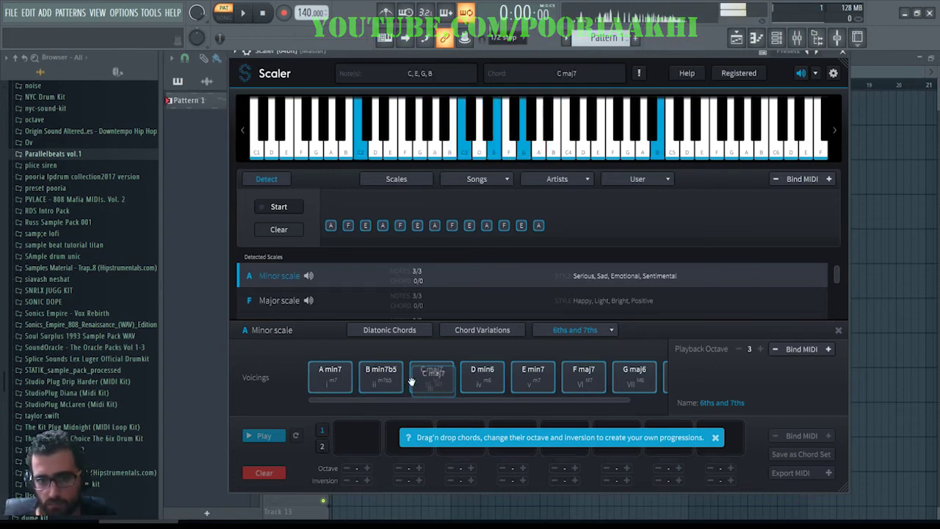
Set the voicing back to Voicing 1 and dismiss the hint covering the chord progression slots.
{"action": "left_click", "coordinate": [598, 328]}
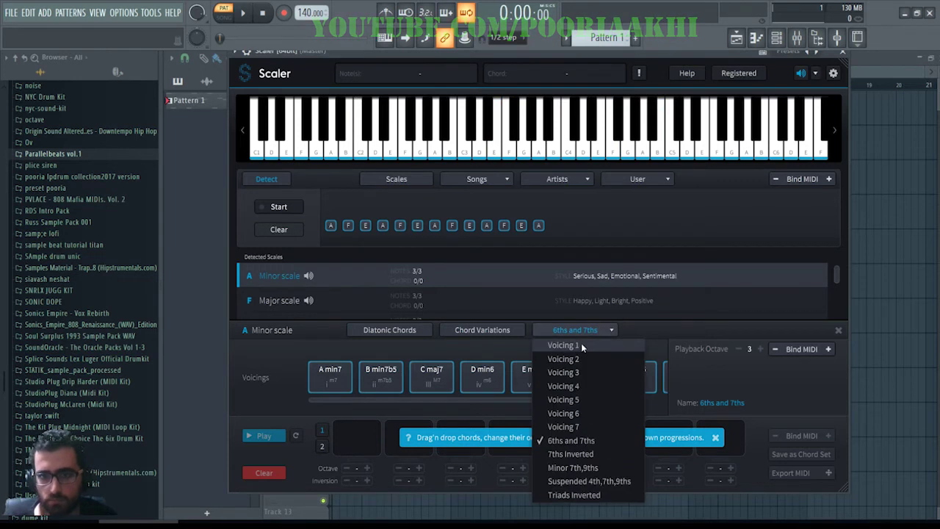
{"action": "left_click", "coordinate": [582, 344]}
{"action": "left_click", "coordinate": [715, 439]}
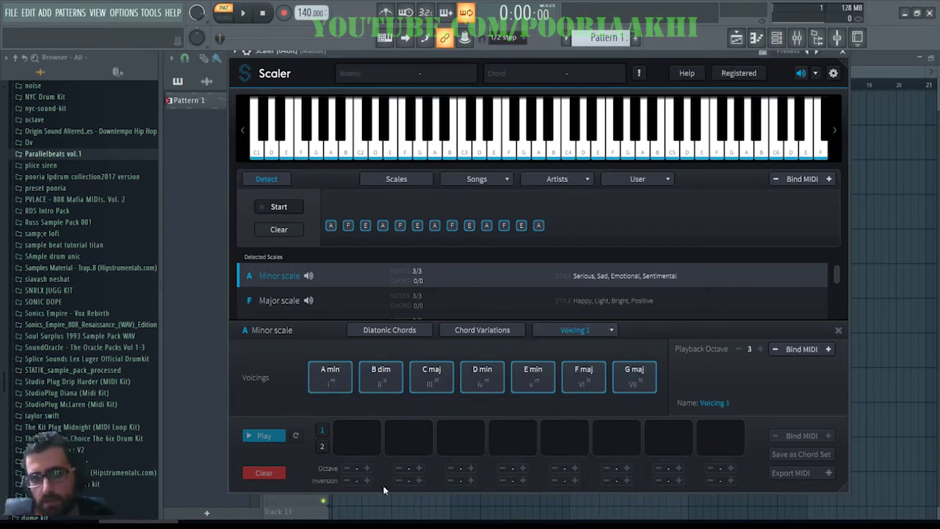
Audition the A min, F maj and C maj chords of Voicing 1.
{"action": "left_click", "coordinate": [342, 383]}
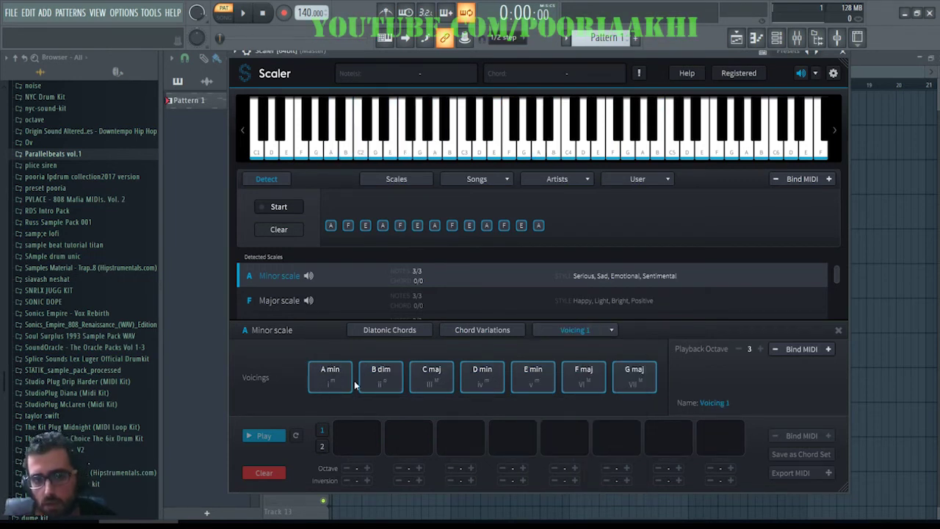
{"action": "left_click", "coordinate": [338, 376]}
{"action": "left_click", "coordinate": [577, 378]}
{"action": "left_click", "coordinate": [431, 377]}
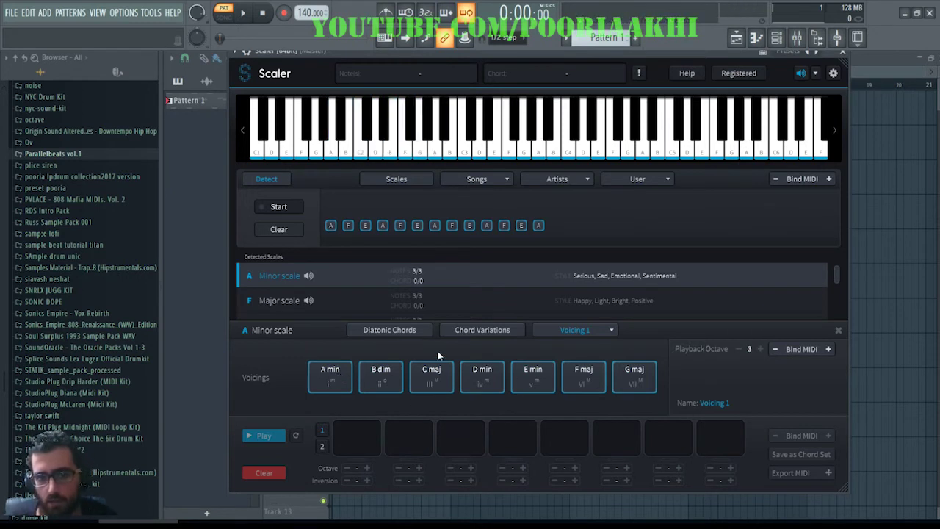
Add the A min chord to the first slot of the progression and audition it.
{"action": "left_click_drag", "start_coordinate": [341, 384], "coordinate": [357, 437]}
{"action": "left_click", "coordinate": [367, 433]}
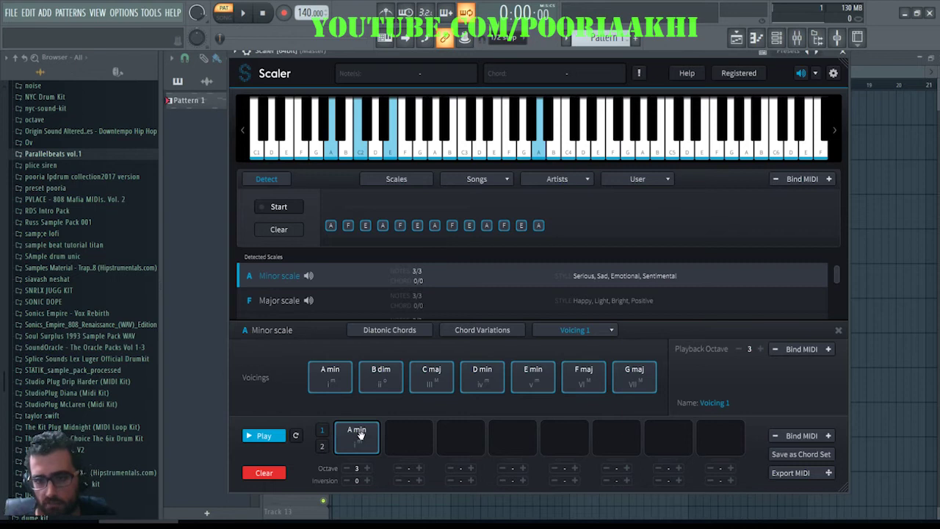
{"action": "left_click", "coordinate": [350, 382]}
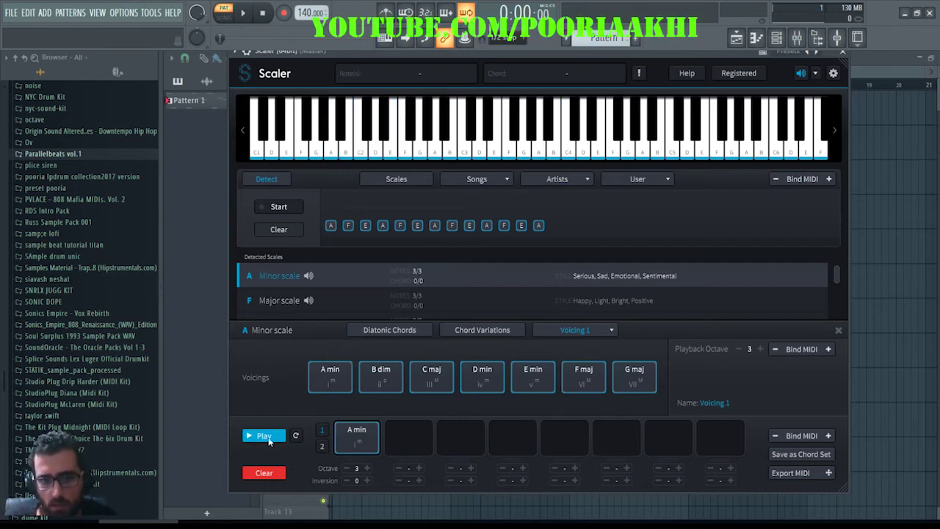
Add the D min, C maj and E min chords to the second, third and fourth progression slots and play the whole progression.
{"action": "left_click", "coordinate": [363, 434]}
{"action": "left_click", "coordinate": [528, 385]}
{"action": "left_click", "coordinate": [481, 381]}
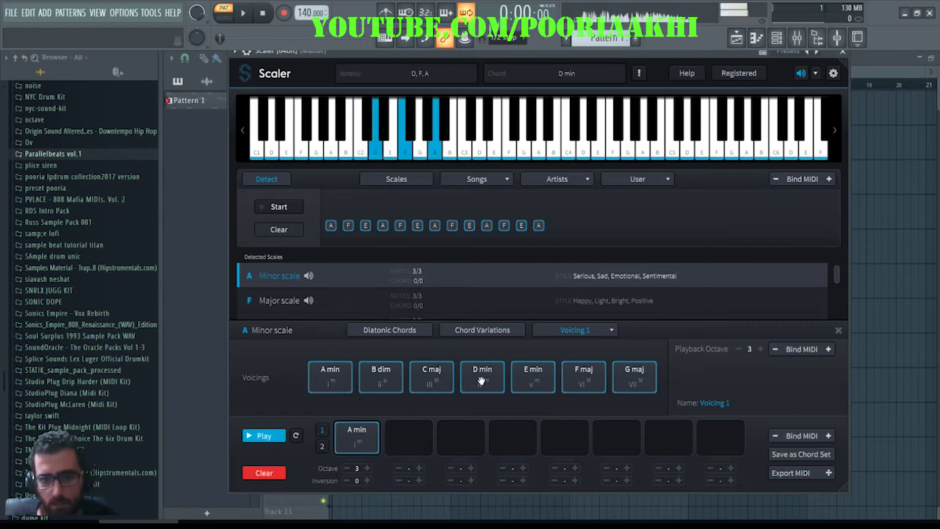
{"action": "left_click_drag", "start_coordinate": [481, 389], "coordinate": [409, 437]}
{"action": "left_click_drag", "start_coordinate": [431, 376], "coordinate": [457, 438]}
{"action": "left_click_drag", "start_coordinate": [533, 376], "coordinate": [500, 431]}
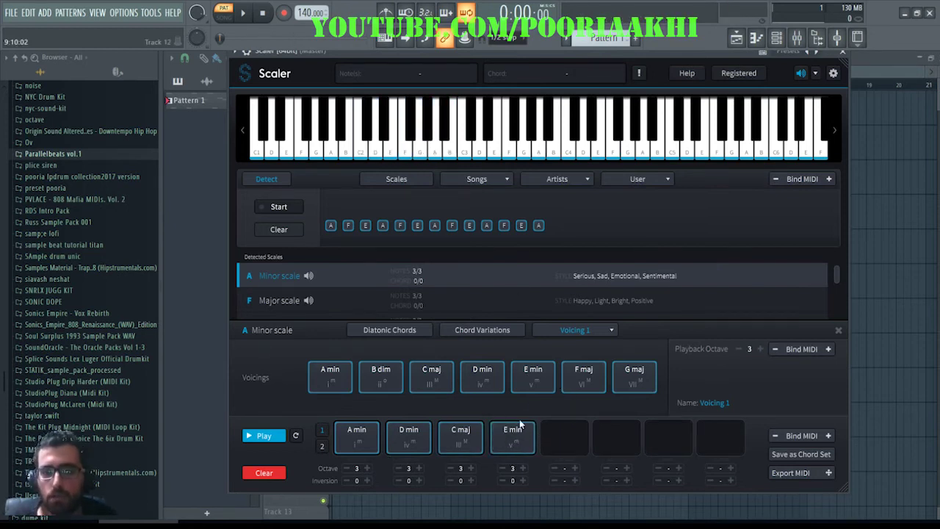
{"action": "left_click", "coordinate": [258, 436]}
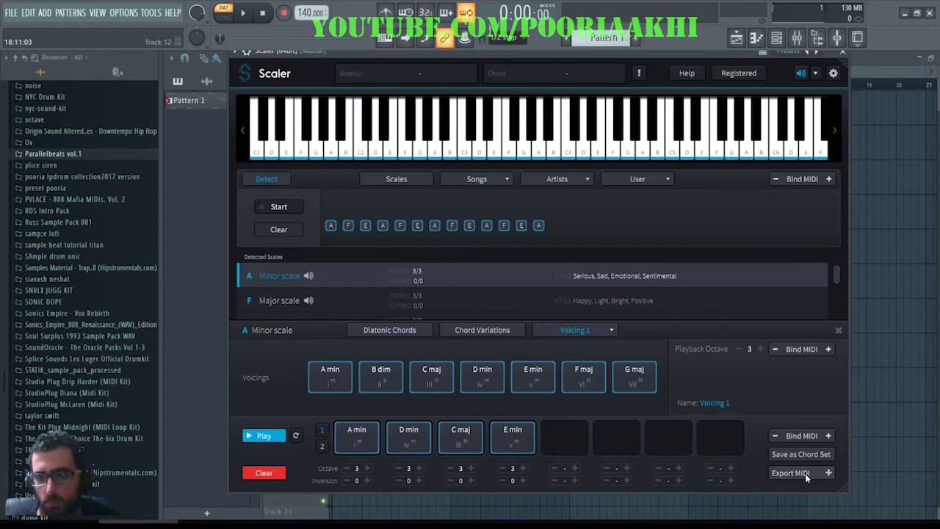
Export the progression as MIDI onto a new Sampler channel in the channel rack and open its notes in the piano roll.
{"action": "left_click", "coordinate": [776, 38]}
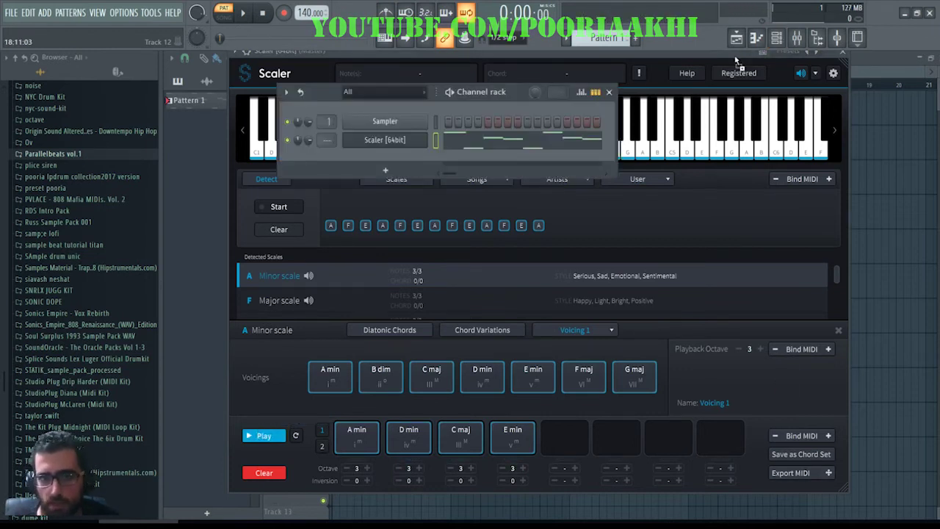
{"action": "left_click_drag", "start_coordinate": [394, 161], "coordinate": [397, 165]}
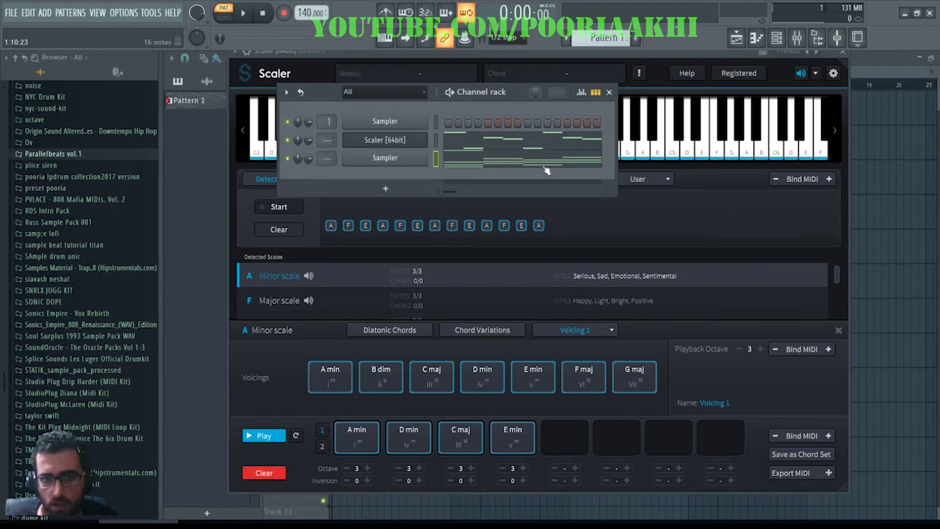
{"action": "left_click", "coordinate": [547, 170]}
Select all exported chord notes and scale their length to about 25%.
{"action": "left_click_drag", "start_coordinate": [565, 169], "coordinate": [235, 441]}
{"action": "left_click_drag", "start_coordinate": [417, 280], "coordinate": [903, 275]}
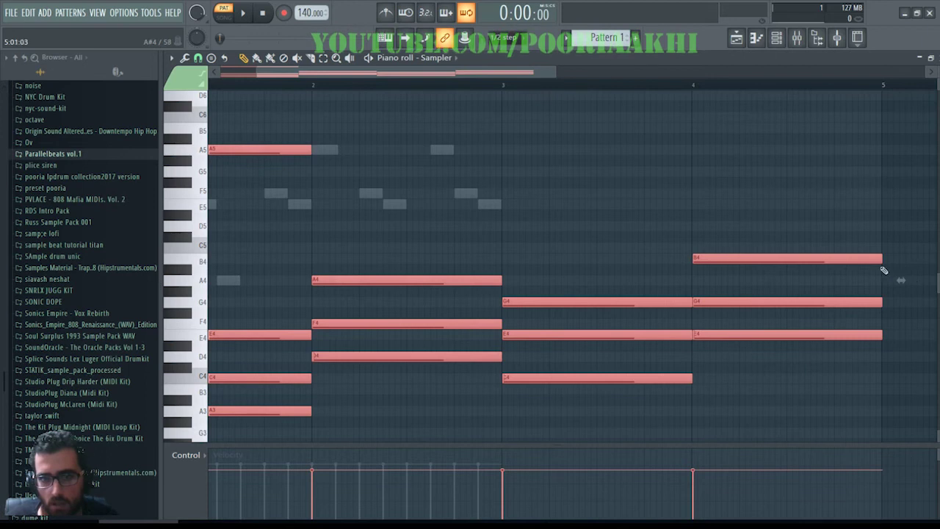
{"action": "left_click_drag", "start_coordinate": [901, 280], "coordinate": [420, 294]}
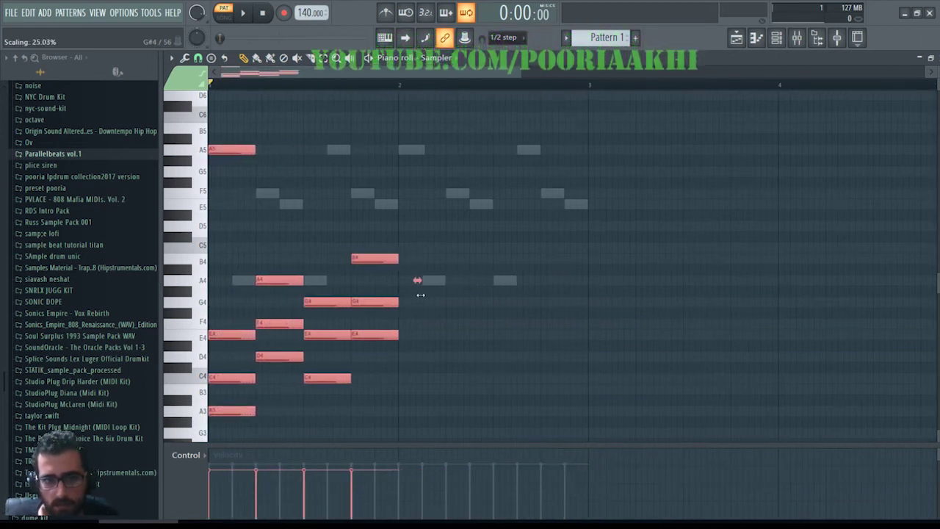
{"action": "left_click_drag", "start_coordinate": [421, 295], "coordinate": [420, 295]}
Move the last three chords one chord length later, and shift the last two by another chord length to leave gaps.
{"action": "left_click_drag", "start_coordinate": [440, 216], "coordinate": [261, 424]}
{"action": "left_click_drag", "start_coordinate": [279, 360], "coordinate": [327, 360]}
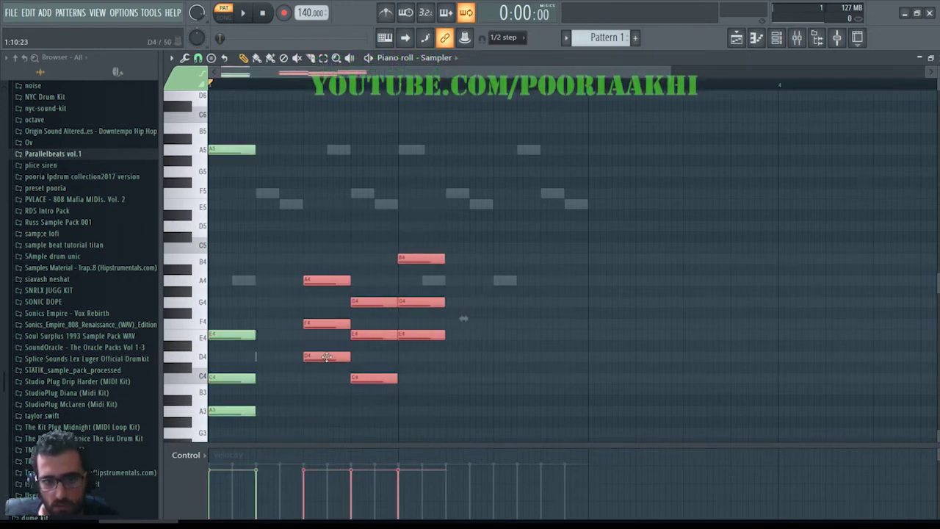
{"action": "left_click_drag", "start_coordinate": [482, 244], "coordinate": [369, 386]}
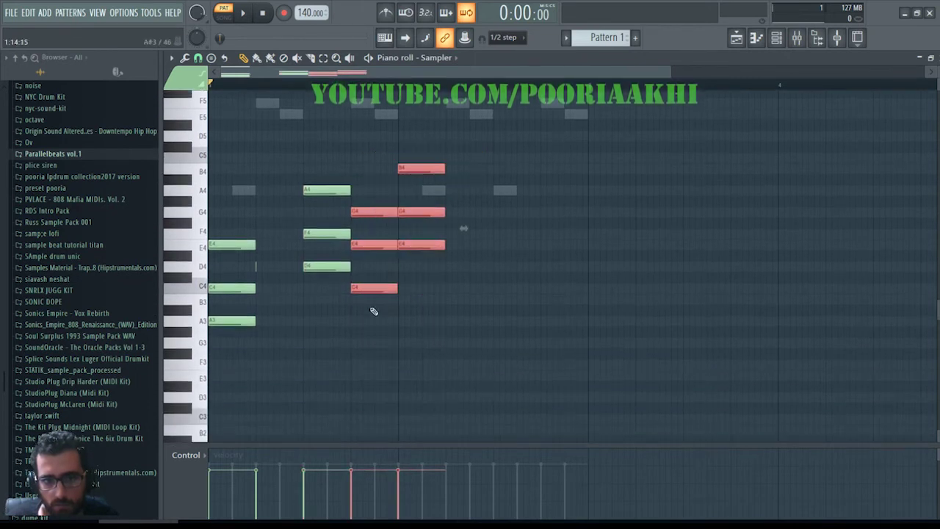
{"action": "left_click_drag", "start_coordinate": [382, 291], "coordinate": [428, 292]}
{"action": "left_click", "coordinate": [411, 316], "text": "ctrl"}
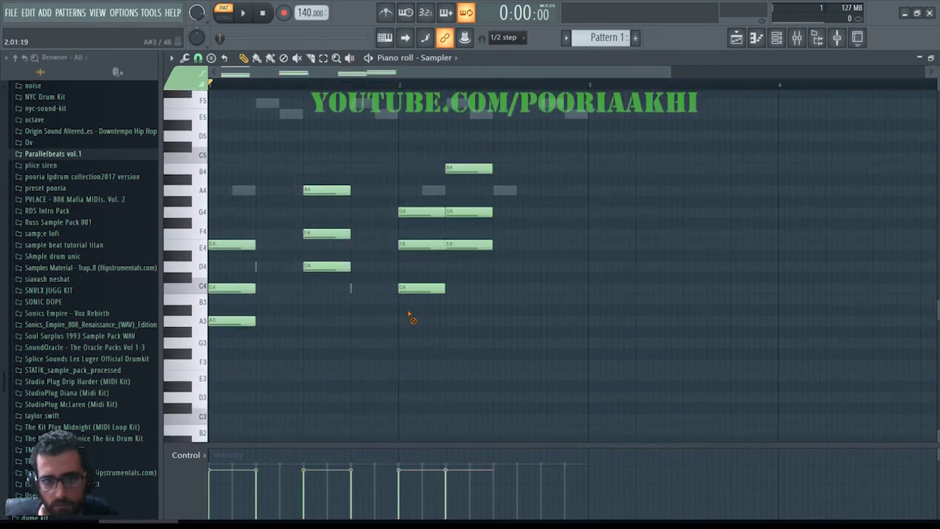
Delete all the chord notes from the Sampler channel's piano roll, including the remaining high A5.
{"action": "scroll", "coordinate": [624, 156], "scroll_direction": "up", "scroll_amount": 2}
{"action": "left_click_drag", "start_coordinate": [602, 129], "coordinate": [183, 443]}
{"action": "key", "text": "Delete"}
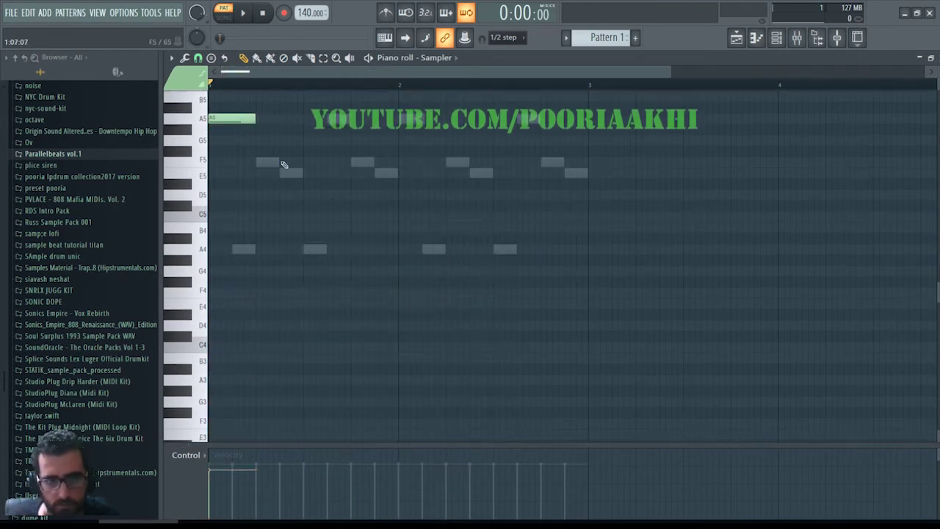
{"action": "right_click", "coordinate": [220, 119]}
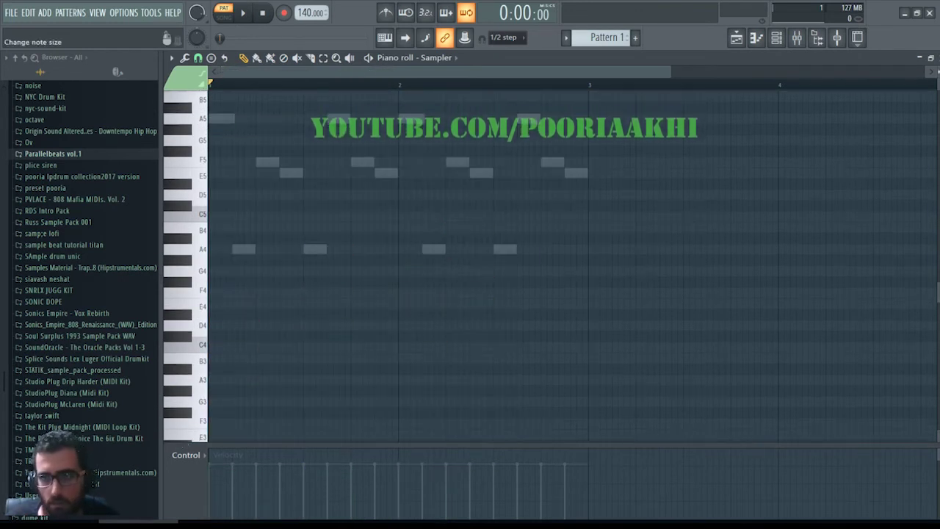
Return to the channel rack, move it aside, and reposition the Scaler window so it is fully visible.
{"action": "key", "text": "F6"}
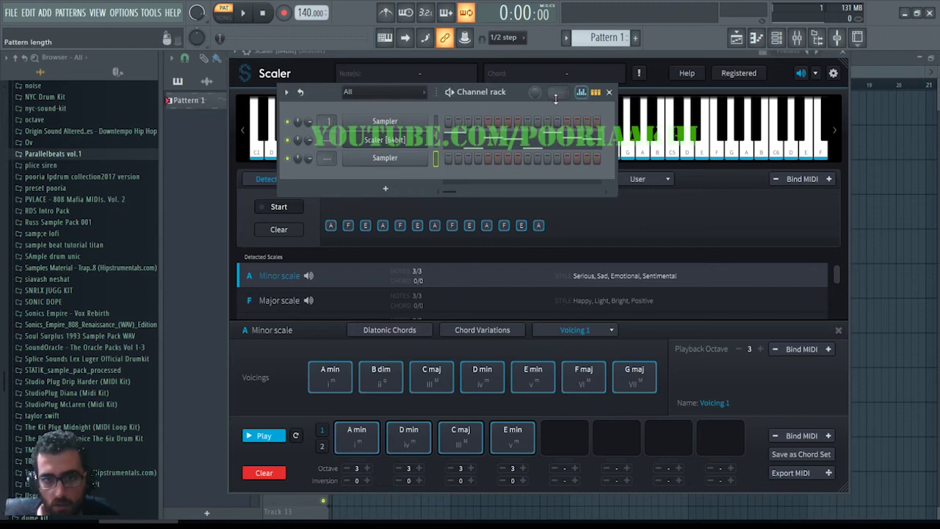
{"action": "left_click_drag", "start_coordinate": [481, 98], "coordinate": [822, 118]}
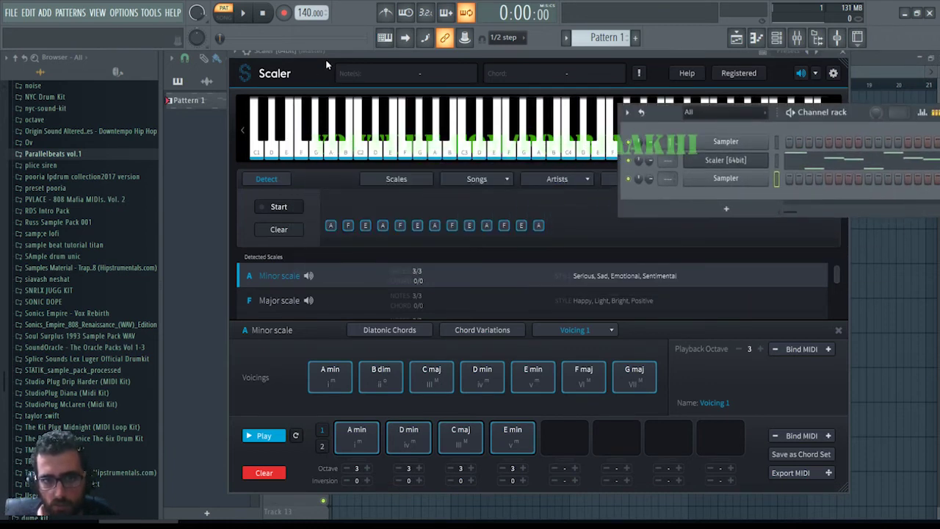
{"action": "left_click_drag", "start_coordinate": [332, 56], "coordinate": [340, 81]}
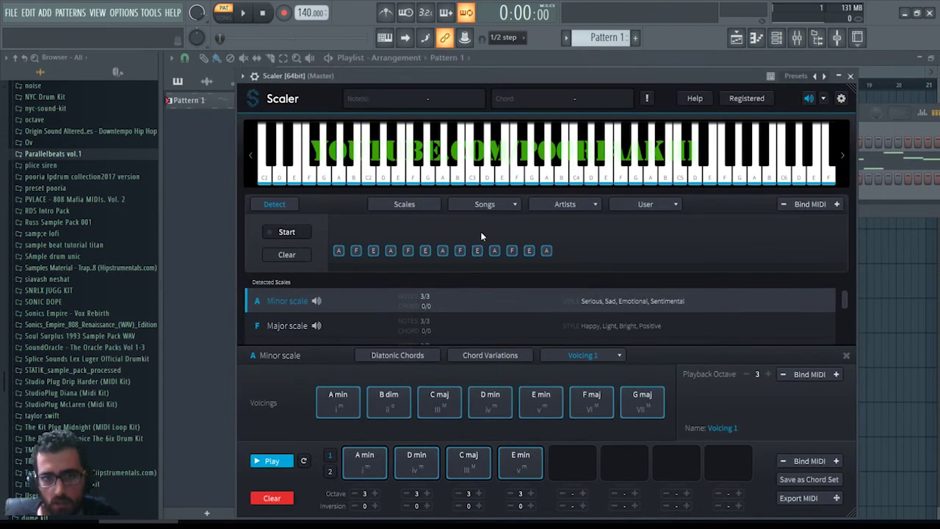
Show Scaler's full scale library and try the C Major scale and the C Minor scale.
{"action": "left_click", "coordinate": [400, 207]}
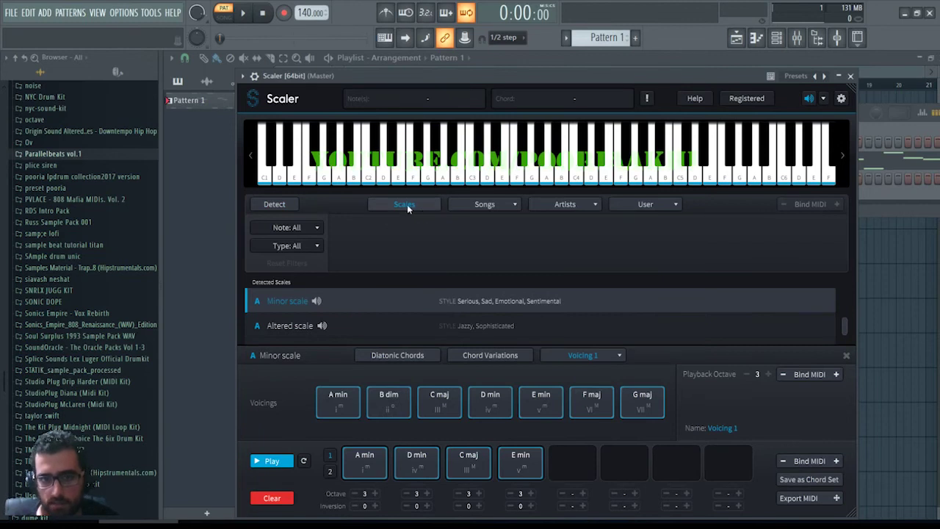
{"action": "left_click_drag", "start_coordinate": [844, 327], "coordinate": [835, 265]}
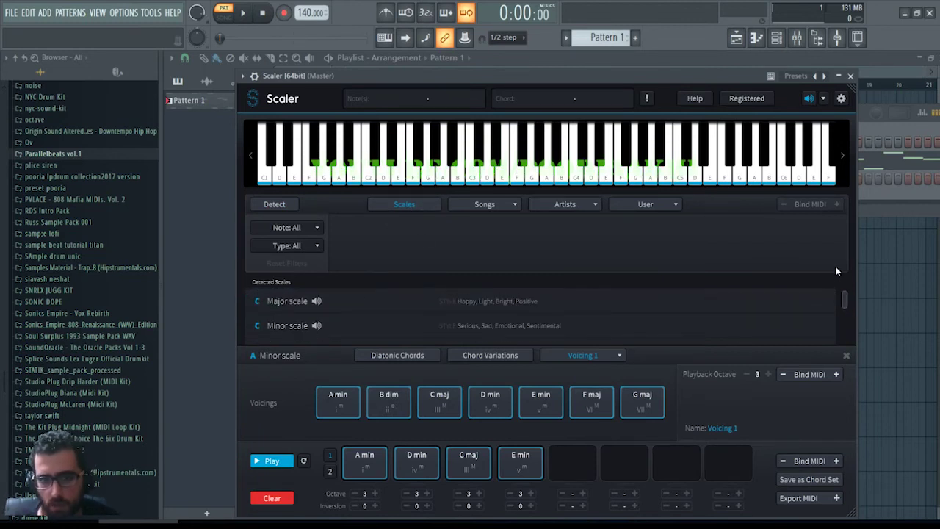
{"action": "left_click", "coordinate": [355, 306]}
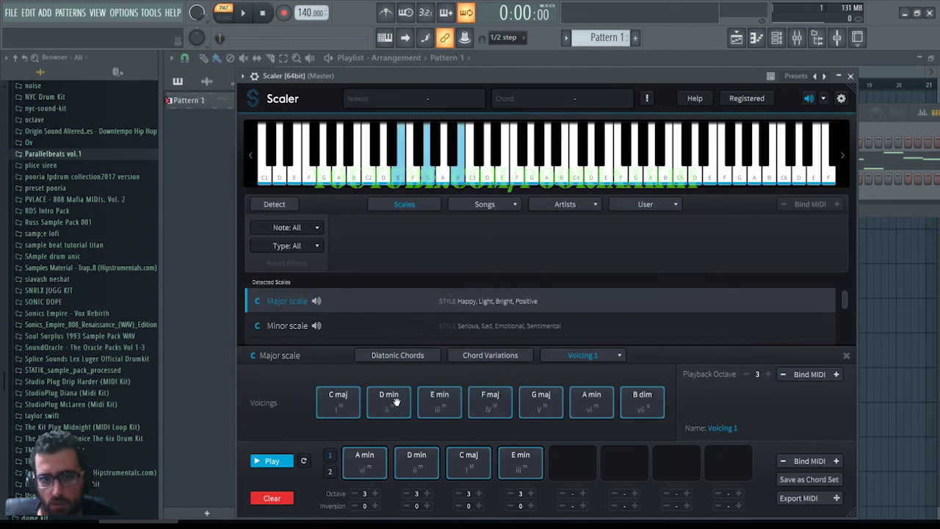
{"action": "left_click", "coordinate": [382, 326]}
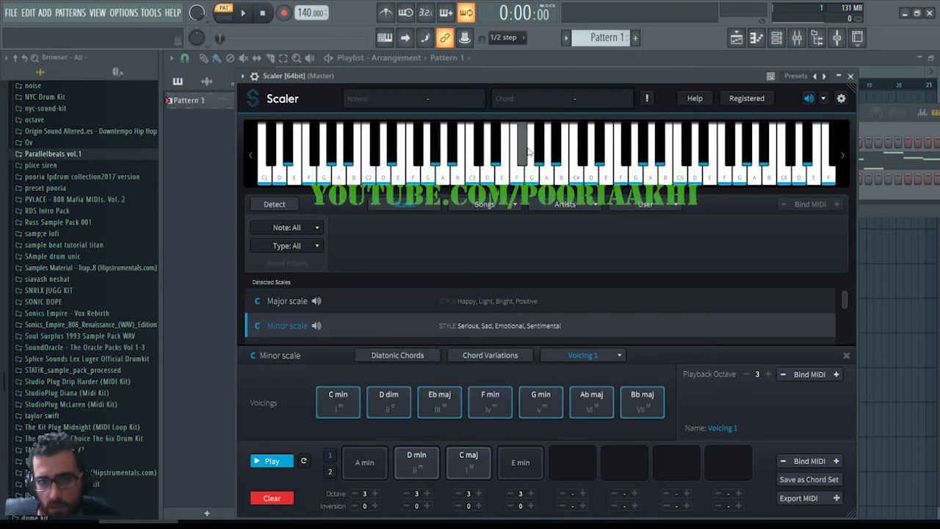
{"action": "left_click", "coordinate": [736, 182]}
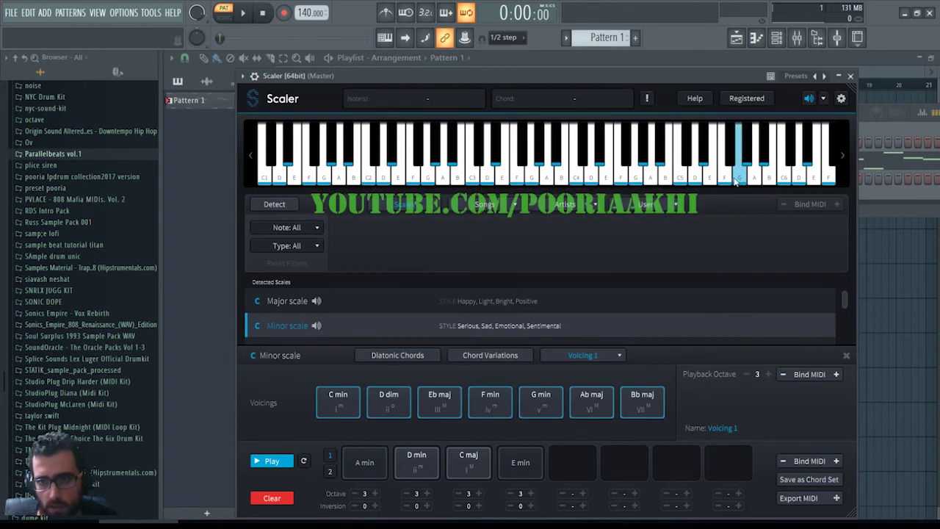
Select the C Dorian mode and look through the scales listed below it, down to the pentatonic scales.
{"action": "scroll", "coordinate": [411, 297], "scroll_direction": "down", "scroll_amount": 1}
{"action": "scroll", "coordinate": [475, 330], "scroll_direction": "up", "scroll_amount": 1}
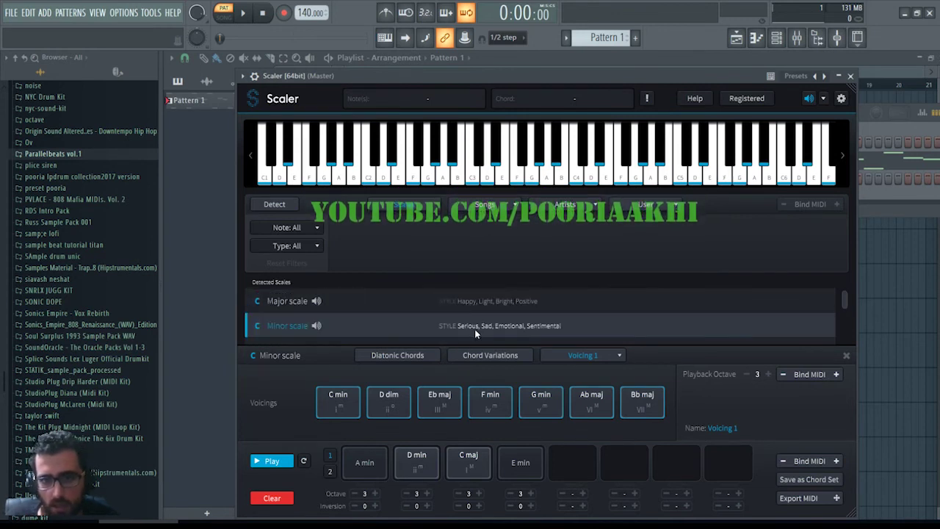
{"action": "scroll", "coordinate": [515, 312], "scroll_direction": "down", "scroll_amount": 3}
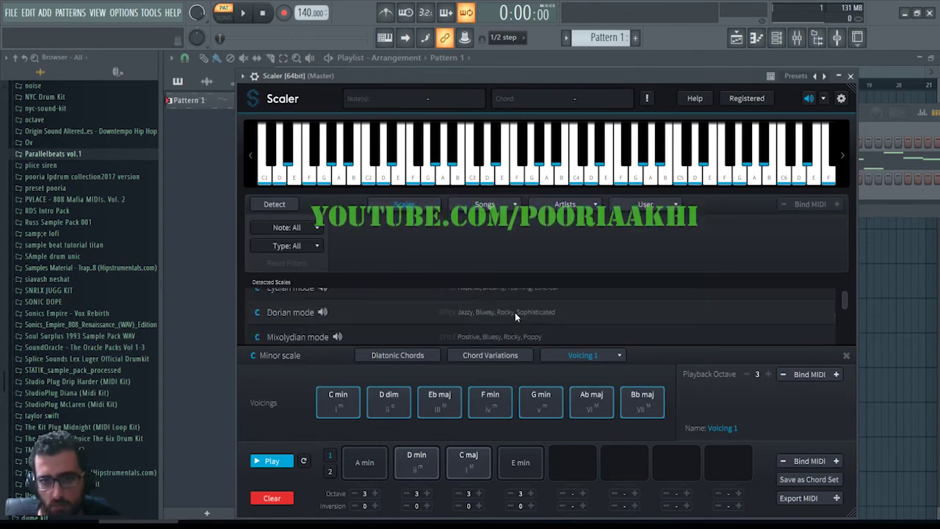
{"action": "left_click", "coordinate": [452, 313]}
{"action": "left_click", "coordinate": [324, 312]}
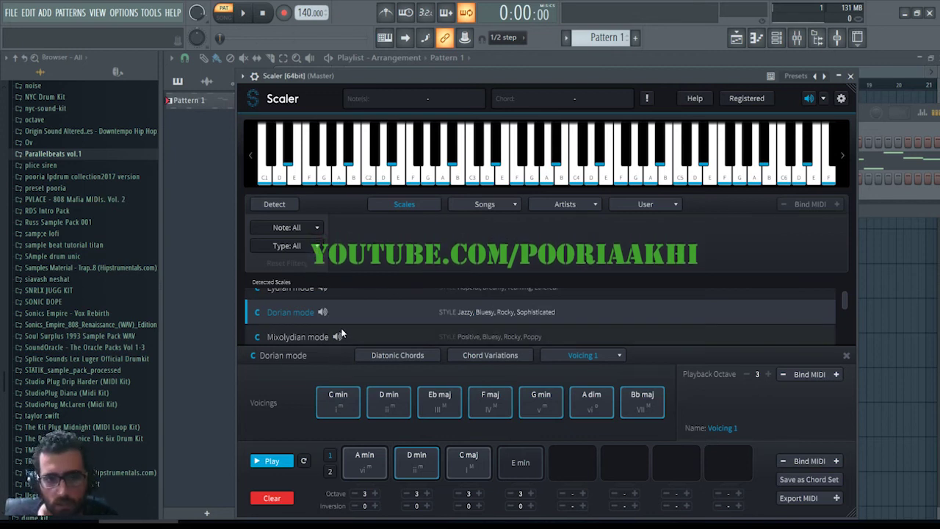
{"action": "scroll", "coordinate": [342, 334], "scroll_direction": "down", "scroll_amount": 3}
{"action": "left_click", "coordinate": [478, 397]}
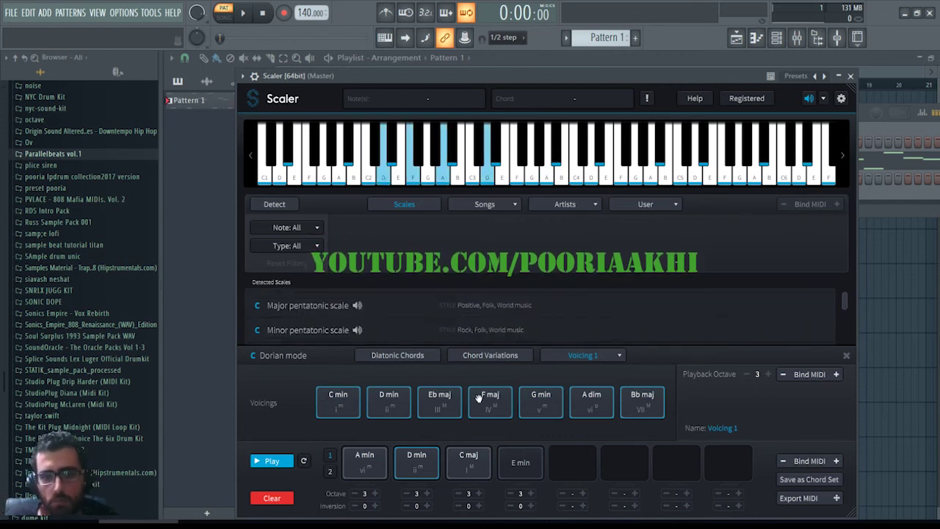
Remove the E min, C maj, A min and D min chords from the progression, leaving all slots empty.
{"action": "left_click", "coordinate": [531, 460]}
{"action": "left_click", "coordinate": [466, 470]}
{"action": "left_click", "coordinate": [434, 476]}
{"action": "left_click", "coordinate": [534, 468]}
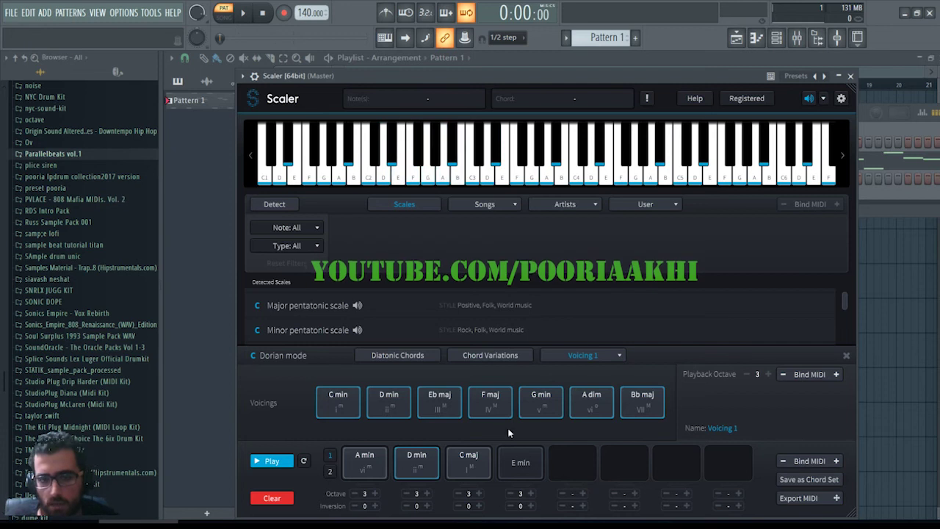
{"action": "left_click", "coordinate": [514, 465]}
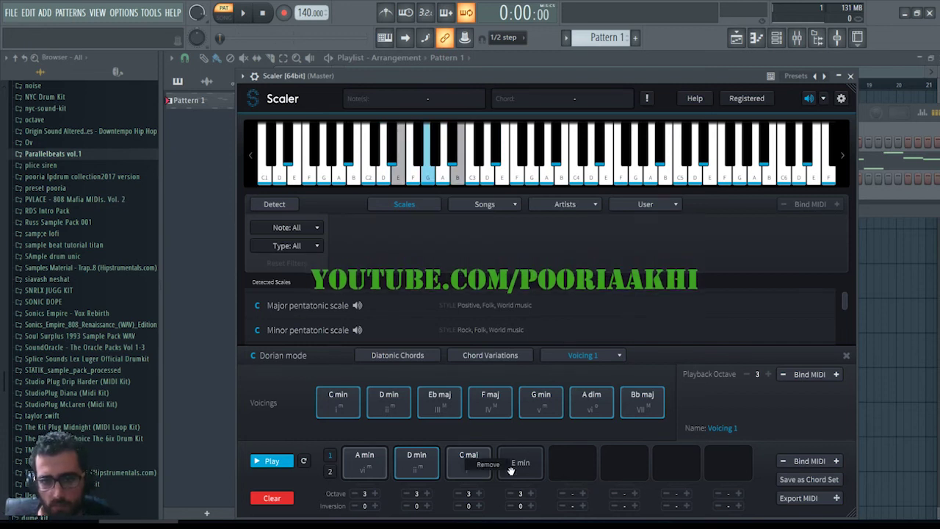
{"action": "left_click", "coordinate": [502, 468]}
{"action": "left_click", "coordinate": [464, 460]}
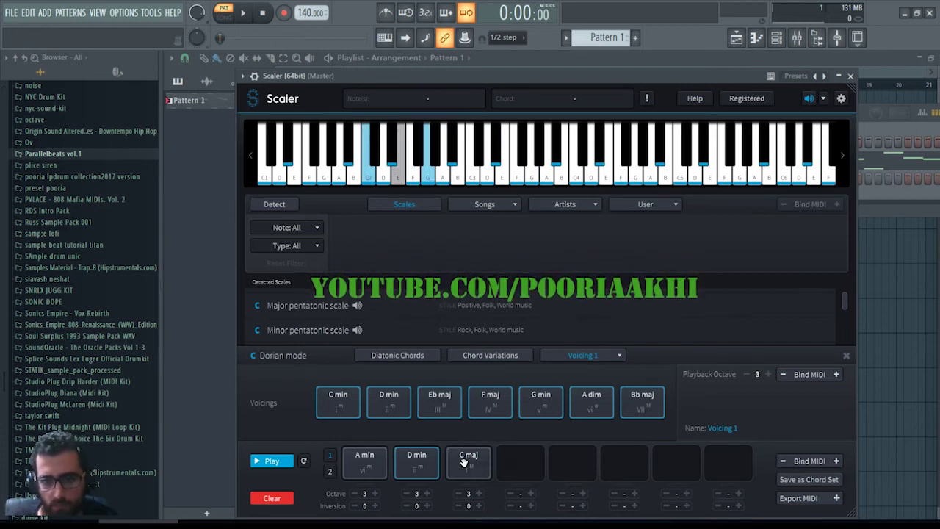
{"action": "left_click", "coordinate": [468, 468]}
{"action": "left_click", "coordinate": [368, 470]}
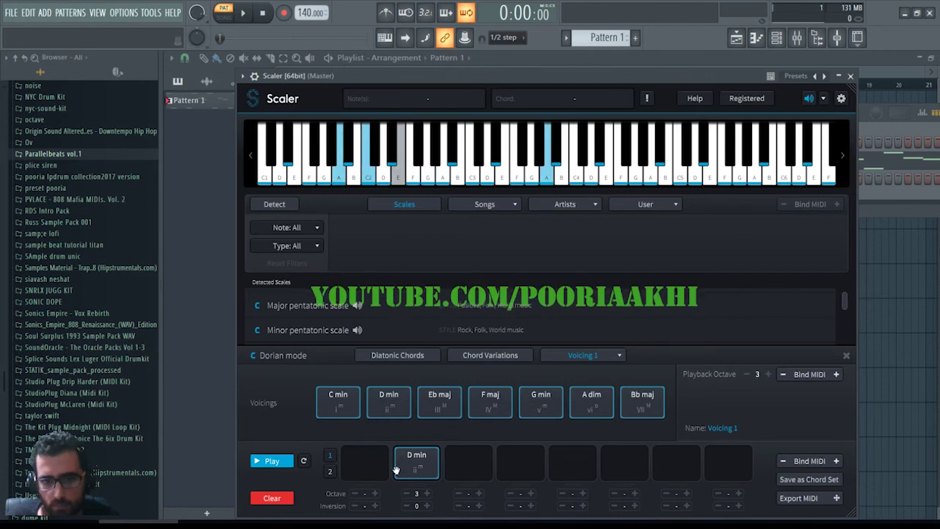
{"action": "left_click", "coordinate": [419, 466]}
{"action": "left_click", "coordinate": [690, 167]}
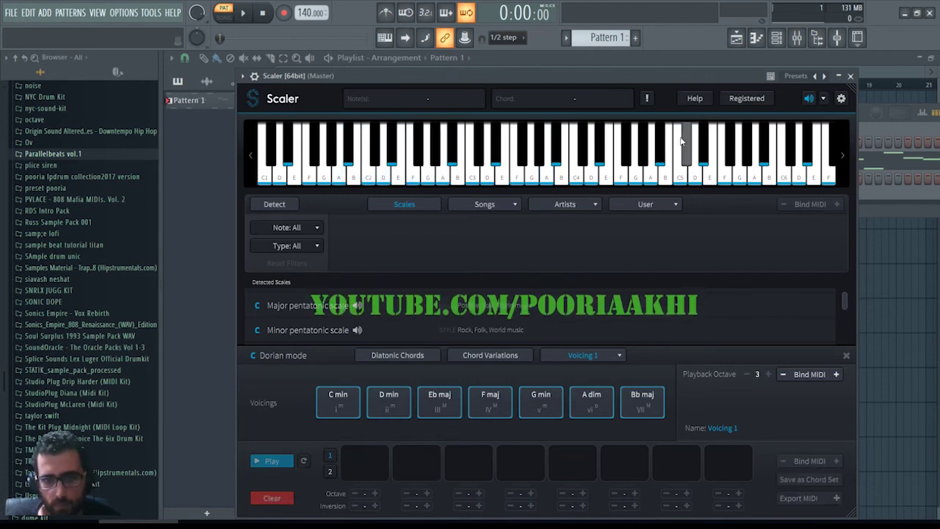
Load the Alternative 1 chord set from the song presets.
{"action": "left_click", "coordinate": [516, 205]}
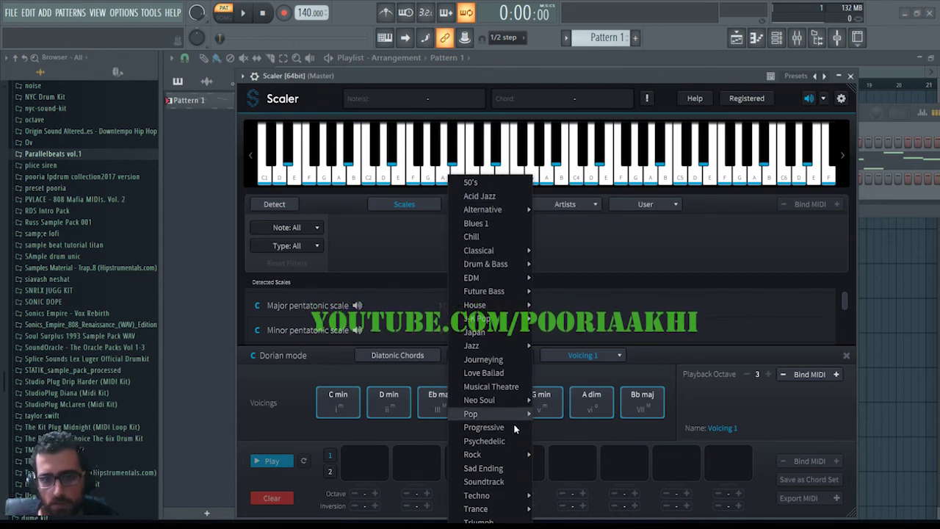
{"action": "mouse_move", "coordinate": [503, 215]}
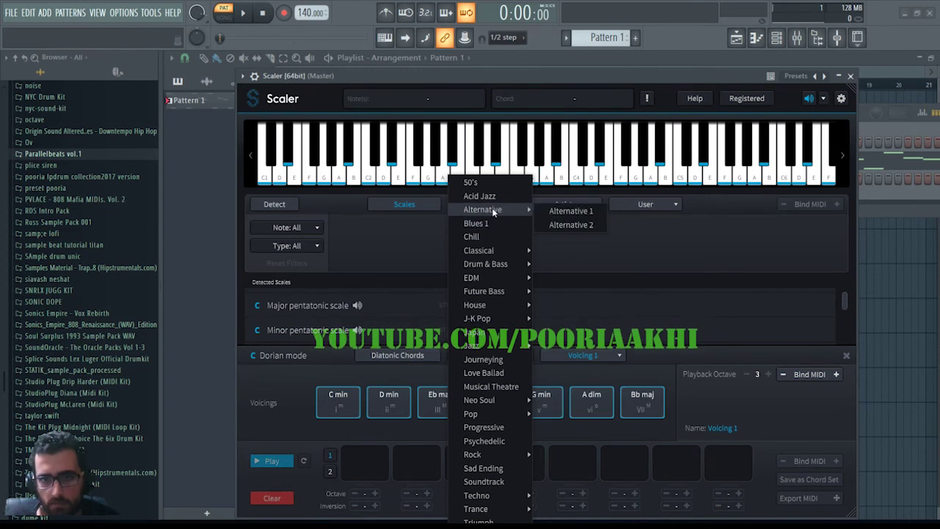
{"action": "left_click", "coordinate": [566, 212]}
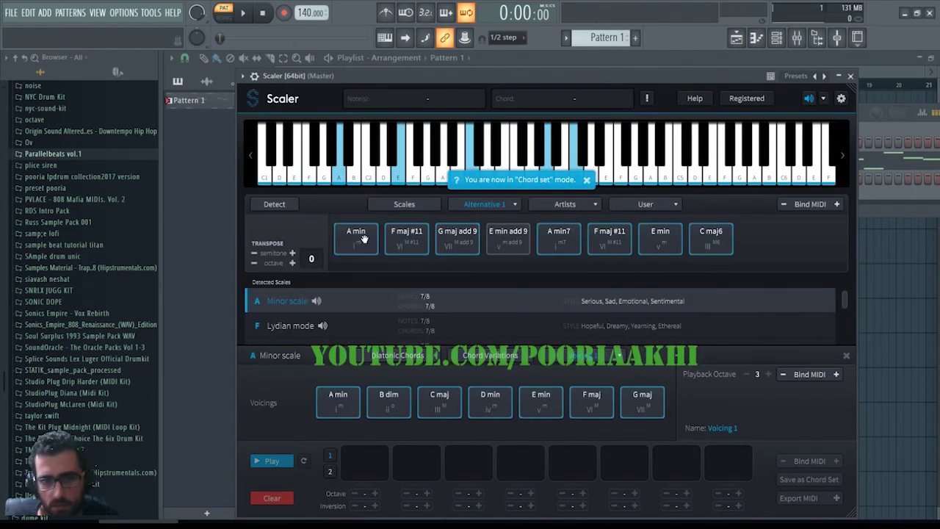
Audition the F maj #11, G maj add 9, E min add 9 and A min7 chords of the Alternative 1 set.
{"action": "left_click", "coordinate": [393, 238]}
{"action": "left_click", "coordinate": [445, 233]}
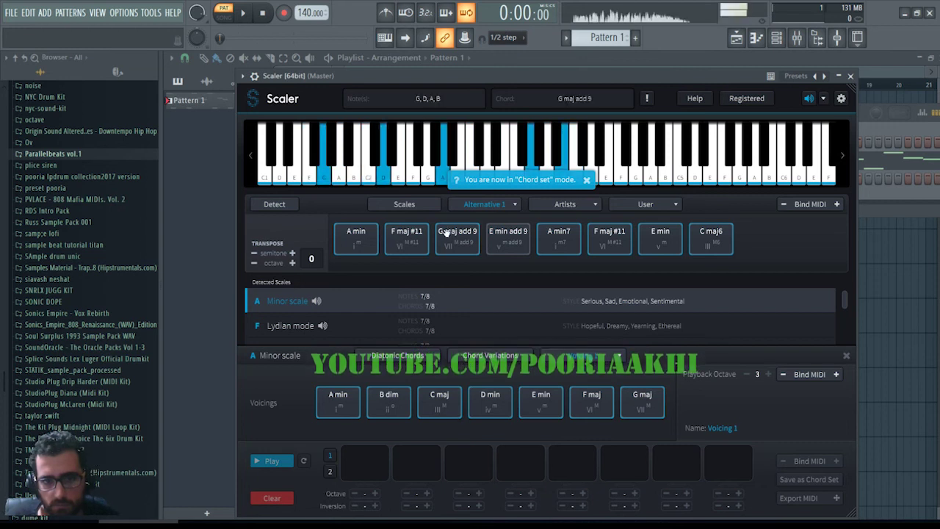
{"action": "left_click", "coordinate": [515, 245]}
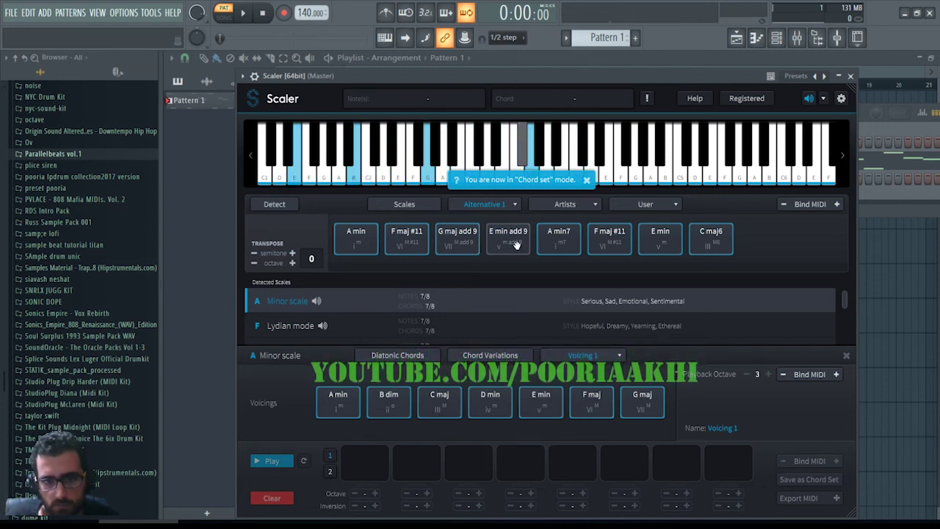
{"action": "left_click", "coordinate": [556, 246]}
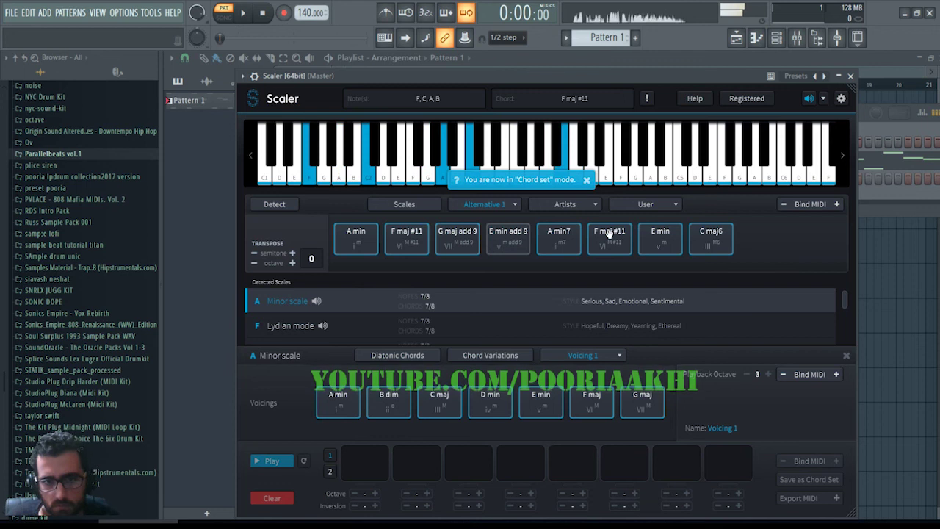
Audition the E min and C maj6 chords of the Alternative 1 set and the D min voicing of the A Minor scale.
{"action": "left_click", "coordinate": [673, 240]}
{"action": "left_click", "coordinate": [726, 233]}
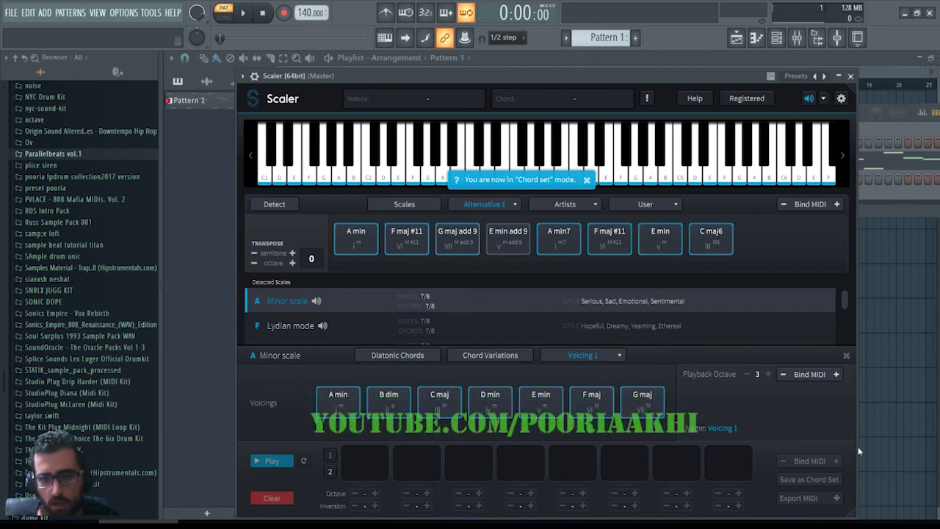
{"action": "left_click", "coordinate": [492, 411]}
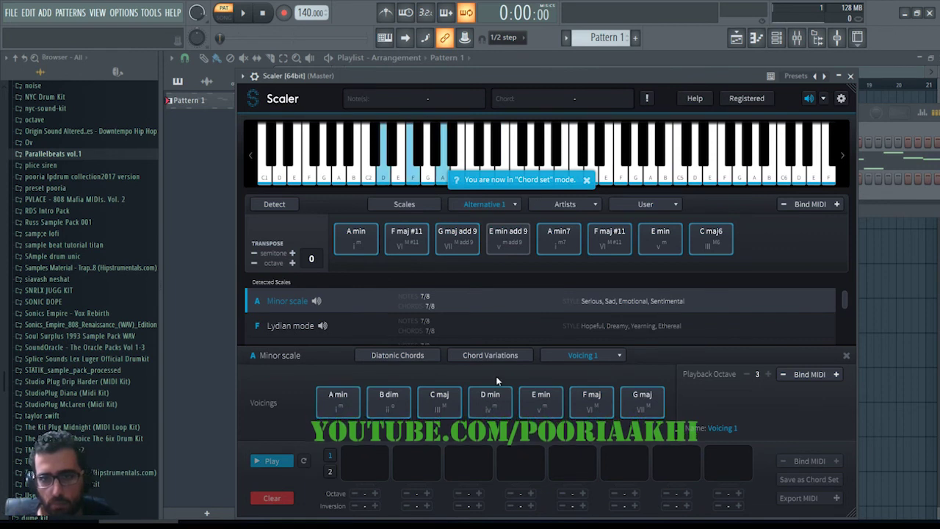
Select the F Lydian mode among the detected scales and audition the set's A min and first F maj #11 chords.
{"action": "left_click", "coordinate": [346, 328]}
{"action": "left_click", "coordinate": [354, 241]}
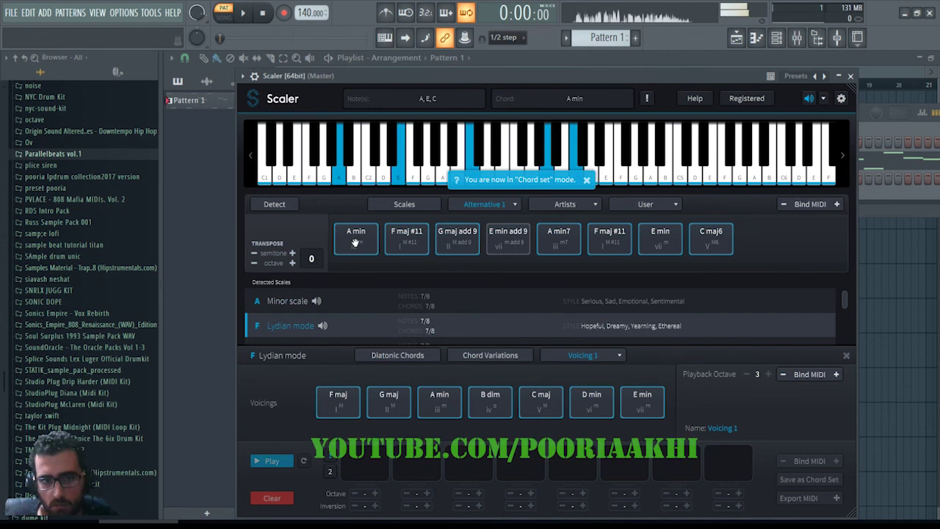
{"action": "left_click", "coordinate": [397, 236]}
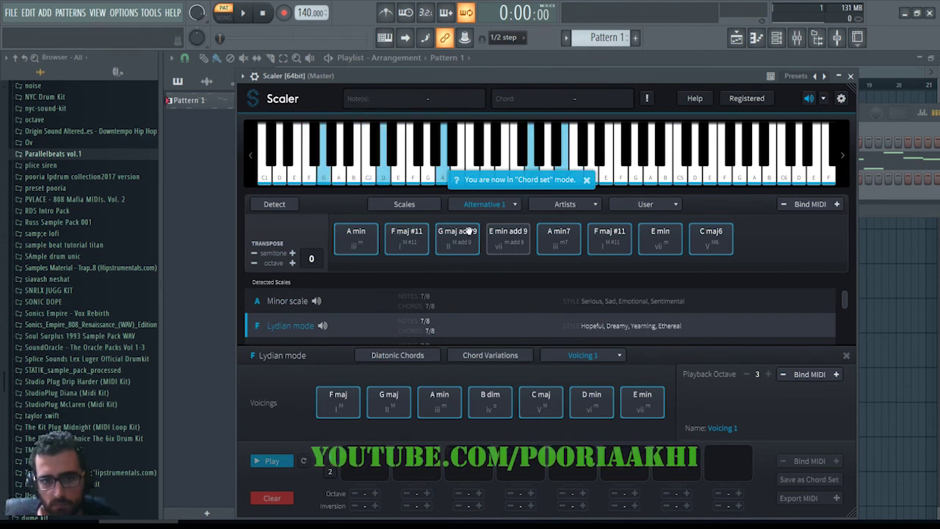
Select the A Dorian mode among the detected scales and audition the set's first F maj #11 chord.
{"action": "scroll", "coordinate": [408, 309], "scroll_direction": "up", "scroll_amount": 2}
{"action": "left_click", "coordinate": [392, 319]}
{"action": "left_click", "coordinate": [409, 242]}
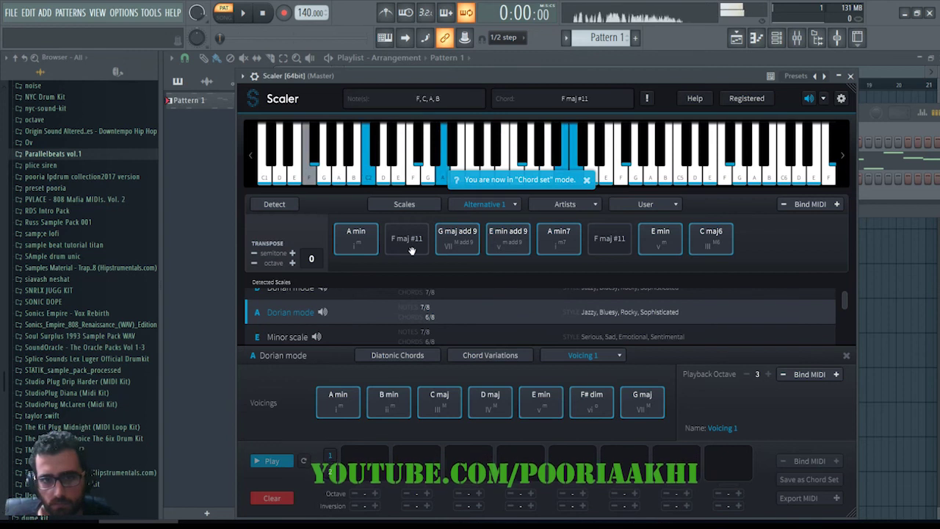
Load the Chill chord set from the song presets and audition its first C min chord and its G#/Ab maj chord.
{"action": "left_click", "coordinate": [488, 206]}
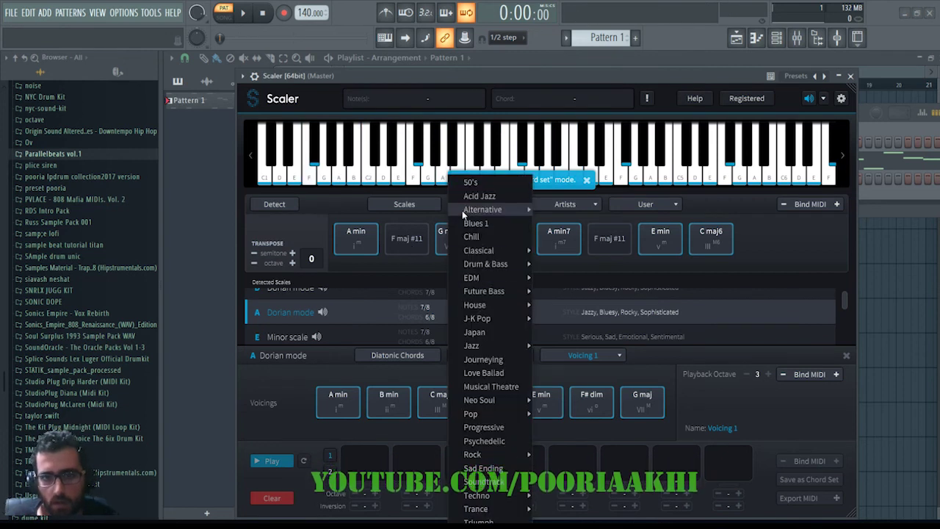
{"action": "left_click", "coordinate": [491, 236]}
{"action": "left_click", "coordinate": [369, 236]}
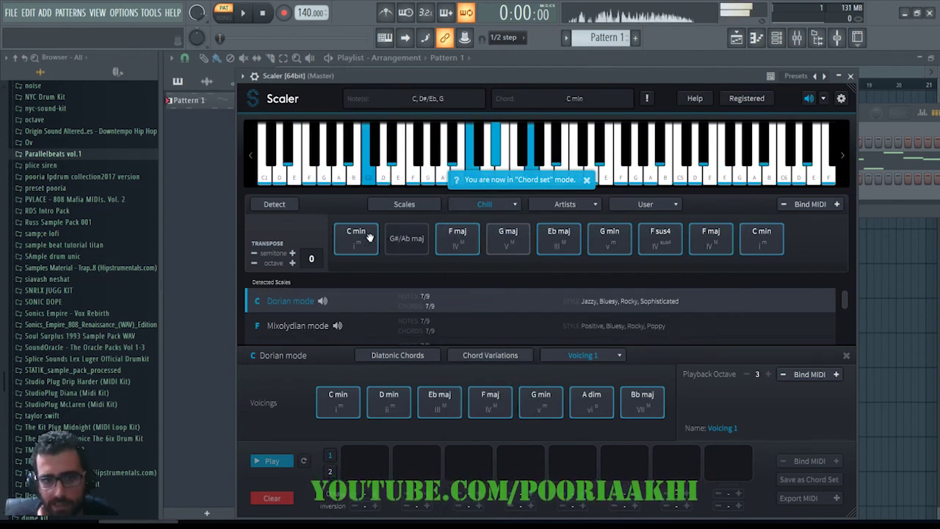
{"action": "left_click", "coordinate": [406, 240]}
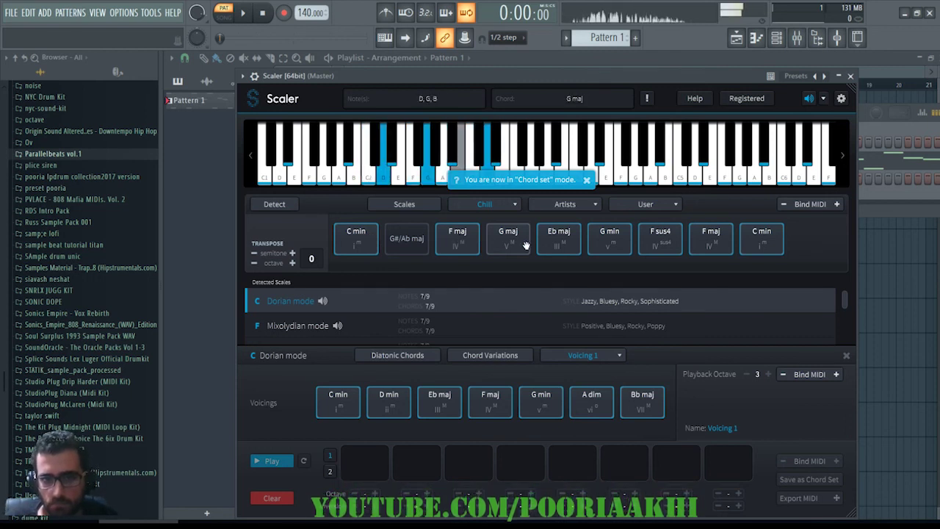